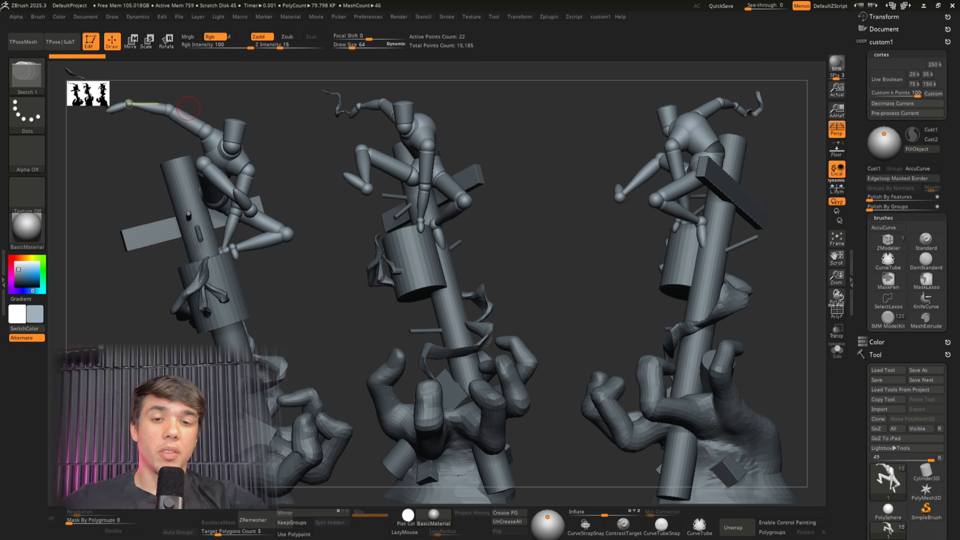
Draw a yellow line-of-action curve over each of the three statue views with the annotation pen, and clear the strokes.
key("ctrl+shift+p")
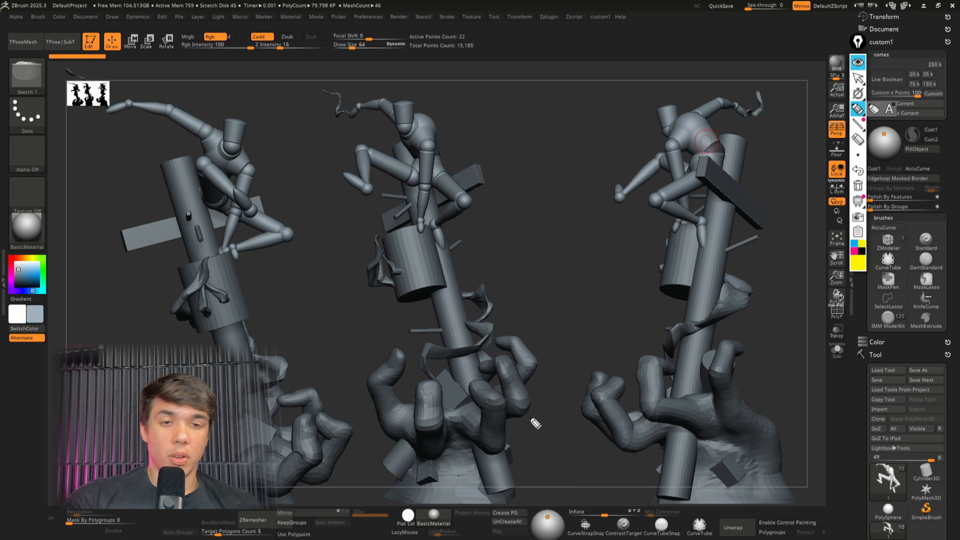
mouse_move(328, 104)
left_mouse_down()
mouse_move(448, 203)
mouse_move(463, 405)
mouse_move(404, 516)
left_mouse_up()
mouse_move(680, 99)
left_mouse_down()
mouse_move(745, 340)
mouse_move(608, 445)
left_mouse_up()
mouse_move(165, 126)
left_mouse_down()
mouse_move(280, 206)
mouse_move(239, 469)
left_mouse_up()
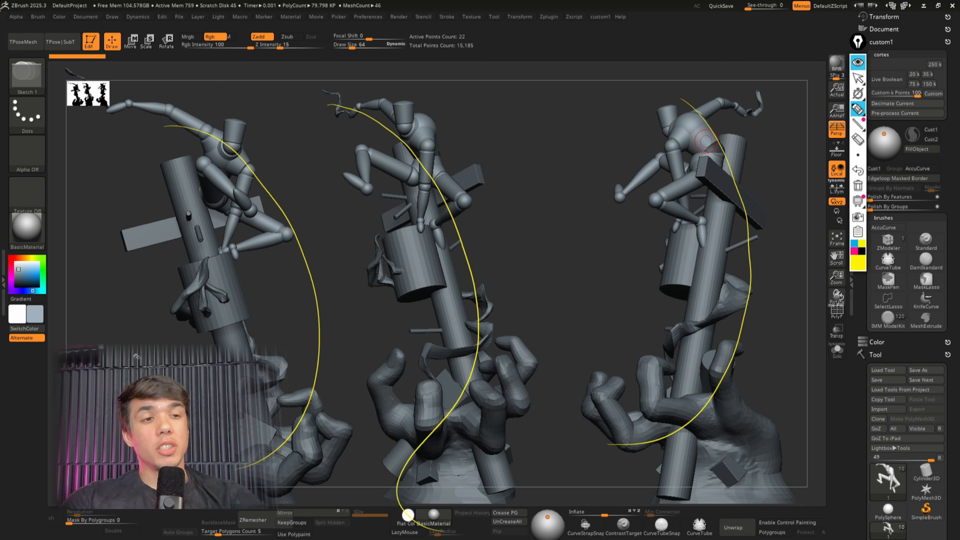
left_click(859, 186)
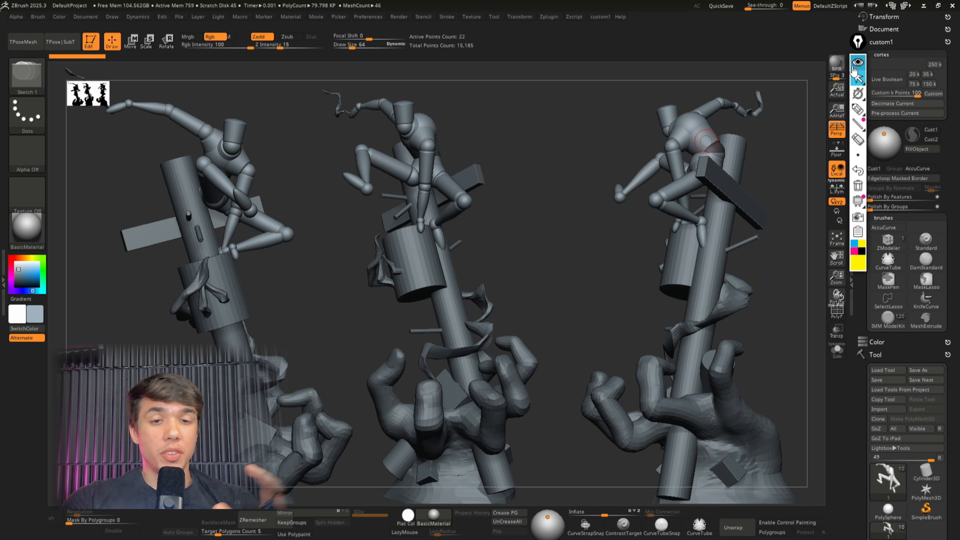
Annotate the hand, the slanted pole and the crossing plank in the middle statue view with pen strokes.
left_click(858, 109)
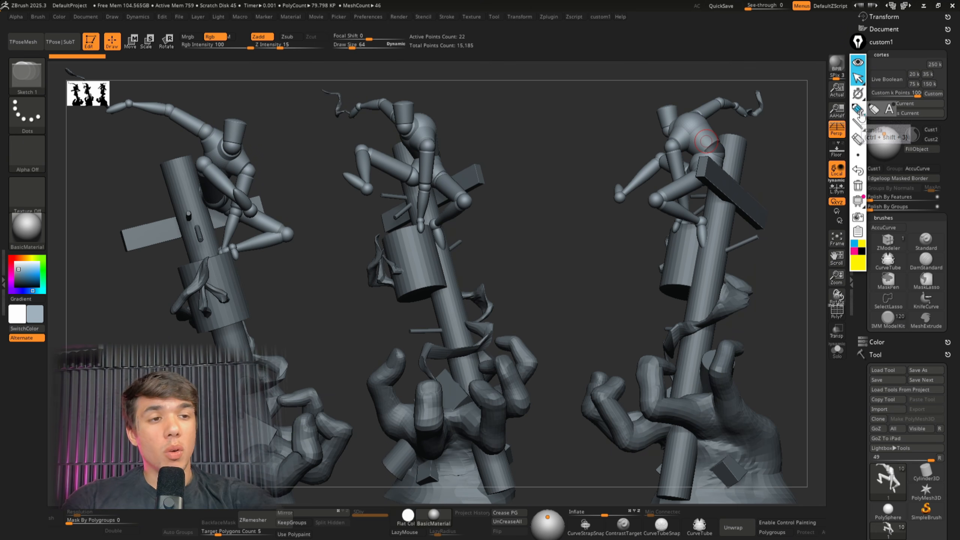
mouse_move(378, 357)
left_mouse_down()
mouse_move(459, 488)
mouse_move(509, 359)
left_mouse_up()
left_click_drag(506, 455, 403, 130)
left_click_drag(395, 219, 496, 156)
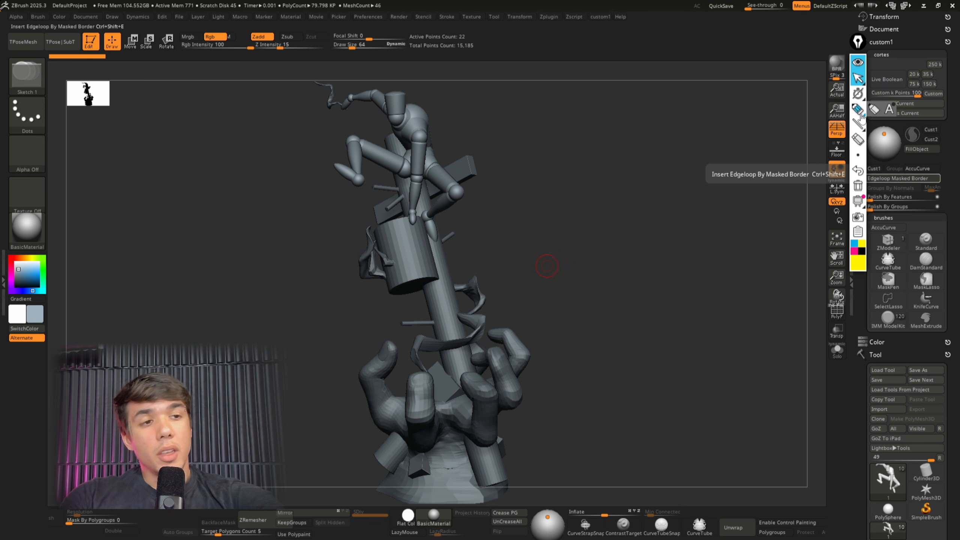
Draw sweeping action curves from the figure's raised arm down through the hand base, and clear the annotations.
left_click(858, 109)
mouse_move(433, 144)
left_mouse_down()
mouse_move(466, 201)
mouse_move(480, 446)
mouse_move(345, 391)
left_mouse_up()
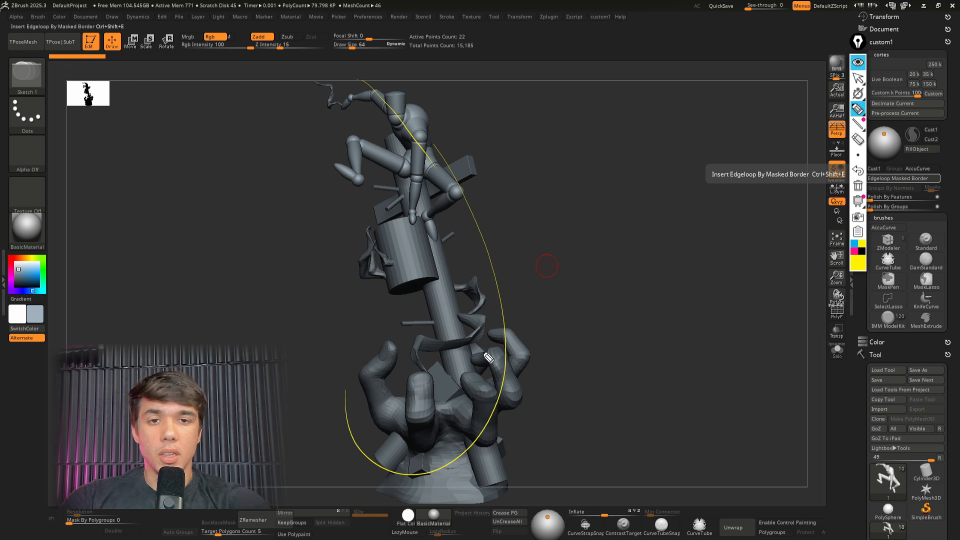
left_click(858, 108)
left_click(858, 79)
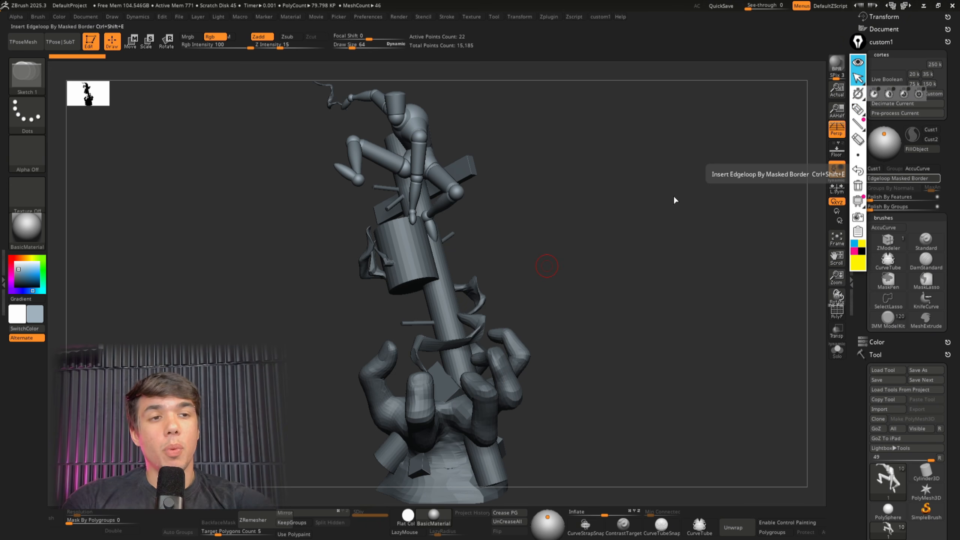
Sketch tilted box outlines over the mannequin's ribcage and pelvis with the annotation pen.
right_click_drag(517, 245, 589, 265, "alt")
left_click(858, 109)
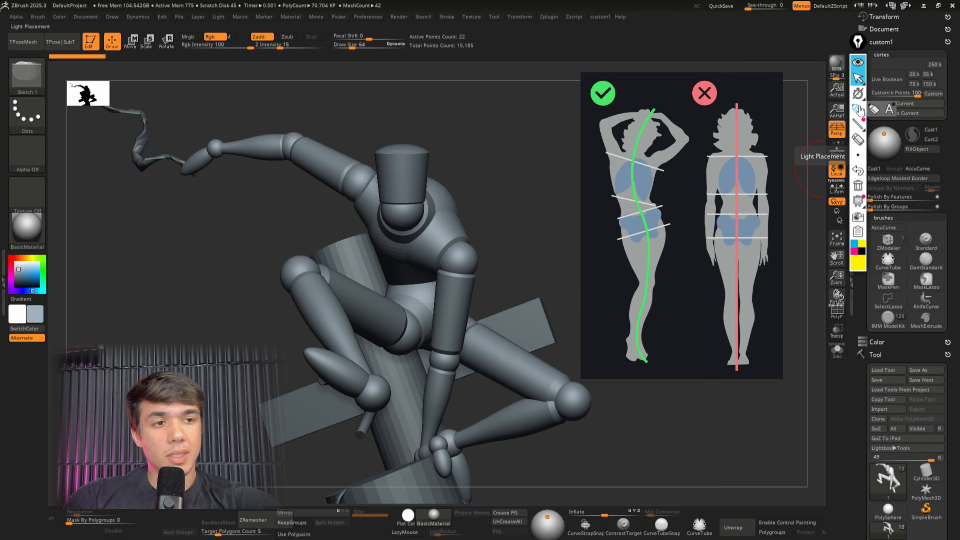
left_click_drag(360, 191, 452, 243)
left_click_drag(405, 328, 467, 317)
mouse_move(363, 191)
left_mouse_down()
mouse_move(382, 261)
mouse_move(437, 282)
mouse_move(447, 261)
mouse_move(384, 172)
mouse_move(462, 194)
mouse_move(449, 244)
left_mouse_up()
left_click_drag(470, 203, 470, 261)
left_click_drag(469, 261, 450, 280)
mouse_move(405, 327)
left_mouse_down()
mouse_move(412, 351)
mouse_move(471, 333)
mouse_move(389, 313)
left_mouse_up()
mouse_move(390, 315)
left_mouse_down()
mouse_move(453, 303)
mouse_move(465, 312)
mouse_move(402, 348)
left_mouse_up()
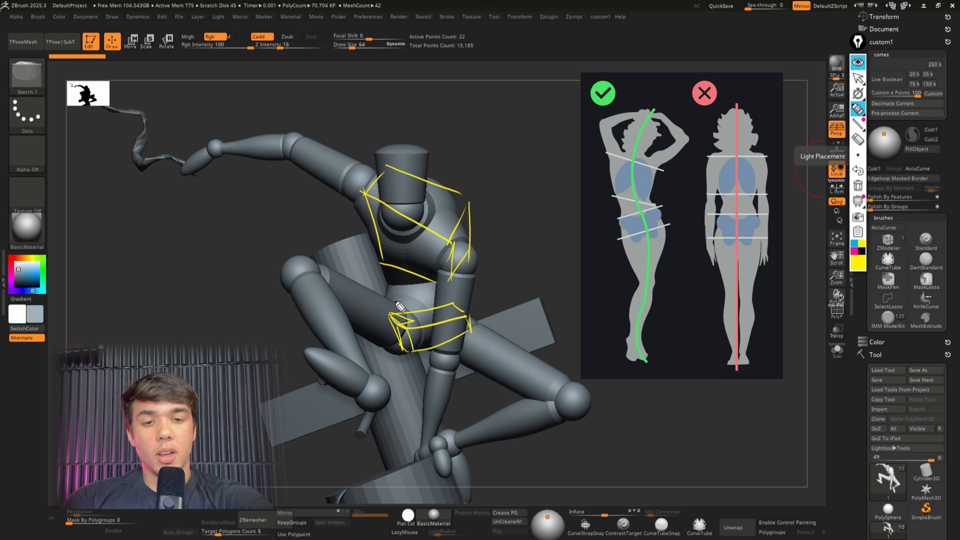
Add strokes marking the ribcage and pelvis directions on the mannequin, and clear the annotations.
mouse_move(412, 242)
left_mouse_down()
mouse_move(382, 286)
mouse_move(396, 265)
left_mouse_up()
left_click_drag(447, 355, 501, 365)
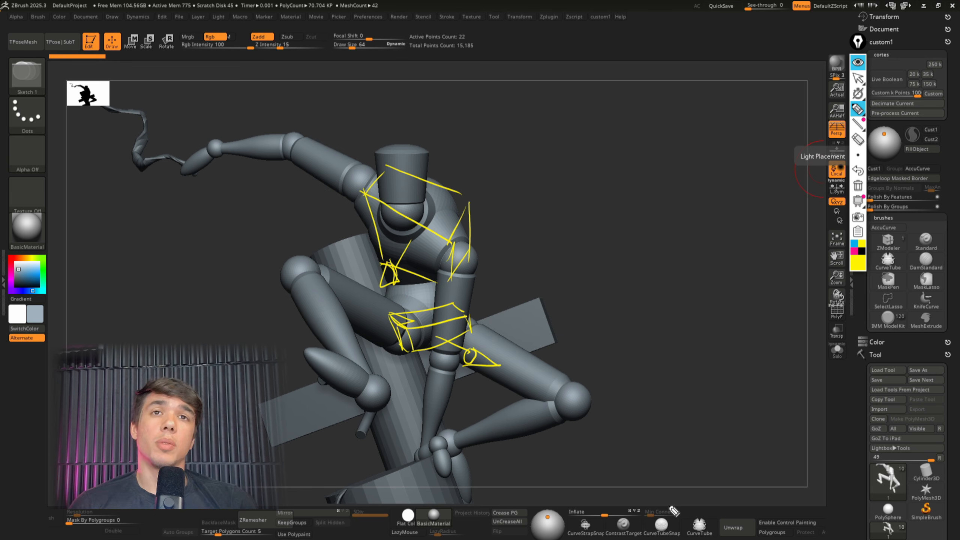
left_click(858, 78)
Examine the mannequin statue blockout from several angles, from the figure out to the whole composition.
mouse_move(694, 319)
left_mouse_down()
mouse_move(682, 294)
mouse_move(728, 271)
left_mouse_up()
right_click_drag(693, 319, 605, 215, "ctrl")
mouse_move(555, 371)
right_mouse_down()
mouse_move(534, 408)
mouse_move(495, 350)
mouse_move(484, 358)
right_mouse_up()
mouse_move(630, 354)
right_mouse_down()
mouse_move(637, 380)
mouse_move(505, 409)
right_mouse_up()
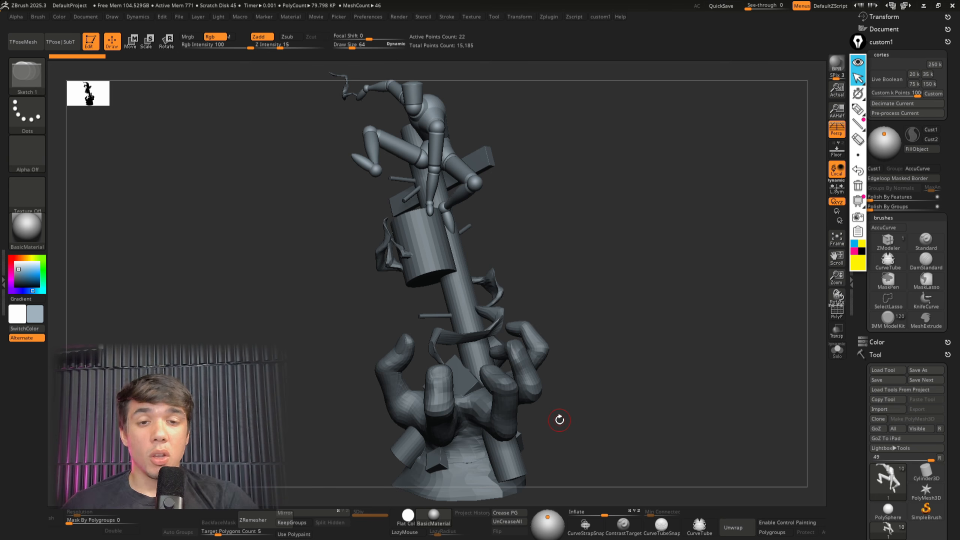
left_click_drag(625, 393, 619, 399)
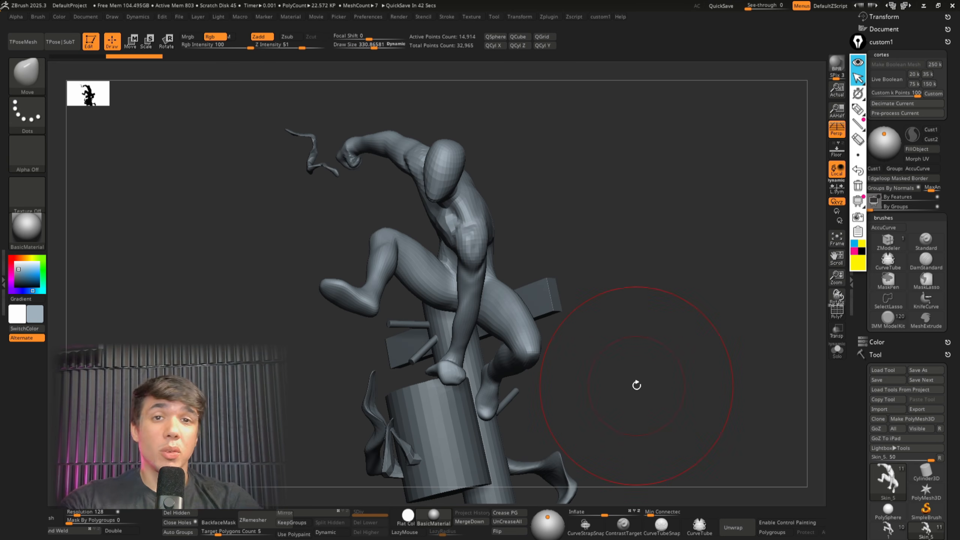
Reshape the crouching figure's body contours with the Move brush, using a draw size of about 348.
right_click_drag(587, 293, 587, 317, "alt")
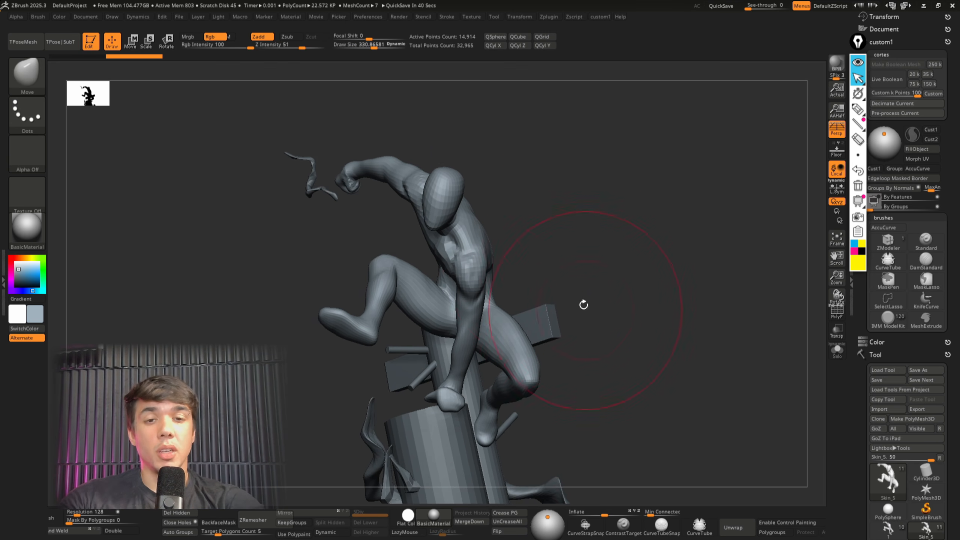
mouse_move(551, 276)
right_mouse_down()
mouse_move(523, 267)
mouse_move(539, 259)
mouse_move(553, 279)
right_mouse_up()
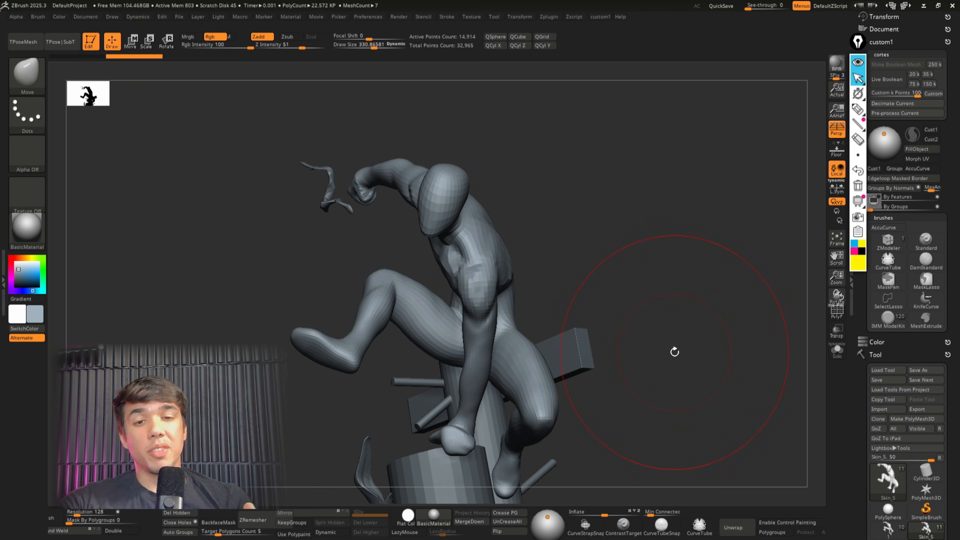
mouse_move(675, 350)
right_mouse_down()
mouse_move(583, 326)
mouse_move(590, 280)
mouse_move(540, 302)
mouse_move(524, 294)
right_mouse_up()
left_click_drag(546, 300, 556, 312)
key("s")
left_click_drag(557, 312, 555, 312)
right_click_drag(590, 315, 574, 311)
left_click_drag(563, 303, 573, 317)
mouse_move(554, 283)
right_mouse_down()
mouse_move(557, 276)
mouse_move(534, 381)
right_mouse_up()
key("s")
left_click_drag(531, 390, 535, 390)
left_click_drag(535, 395, 537, 387)
mouse_move(513, 326)
right_mouse_down()
mouse_move(511, 349)
mouse_move(638, 361)
right_mouse_up()
mouse_move(639, 361)
right_mouse_down("ctrl")
mouse_move(656, 328)
mouse_move(673, 360)
mouse_move(661, 371)
right_mouse_up("ctrl")
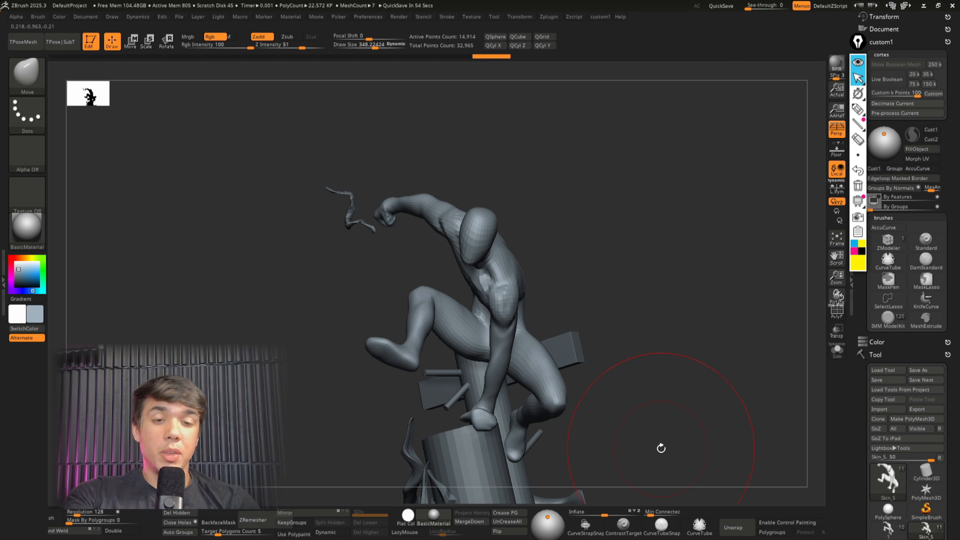
Refine the figure's lower back and hip contour from the side with the Move brush, using a draw size of about 422.
right_click_drag(559, 338, 434, 346, "alt")
mouse_move(565, 261)
right_mouse_down()
mouse_move(567, 248)
mouse_move(579, 250)
mouse_move(557, 272)
mouse_move(573, 295)
mouse_move(554, 309)
mouse_move(563, 314)
mouse_move(556, 351)
mouse_move(534, 284)
right_mouse_up()
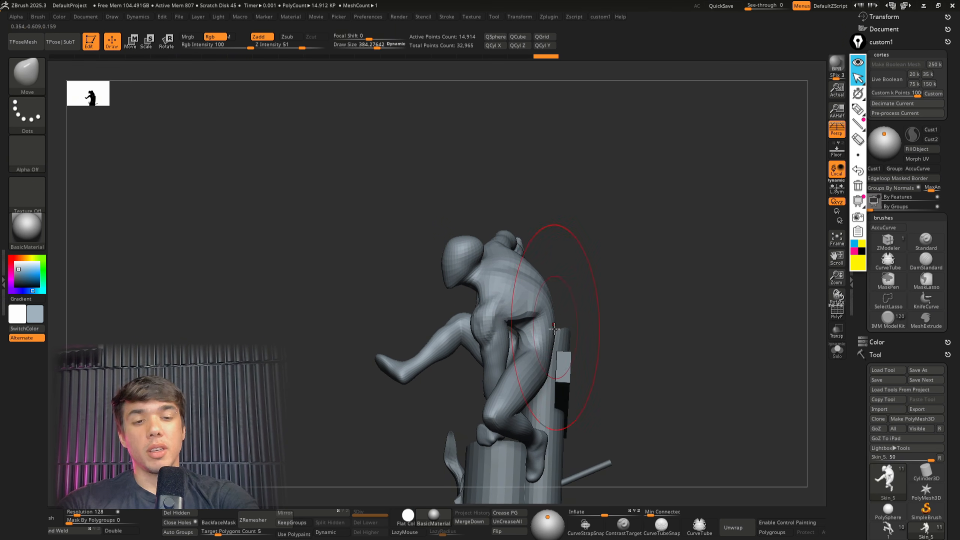
left_click_drag(553, 349, 553, 347)
right_click_drag(579, 365, 564, 353)
key("s")
left_click_drag(548, 357, 551, 358)
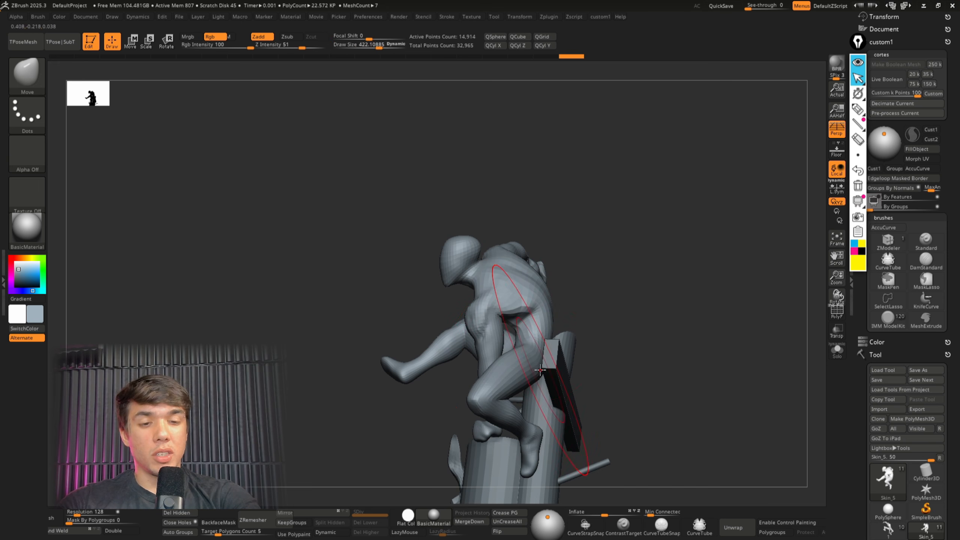
right_click_drag(518, 276, 549, 439)
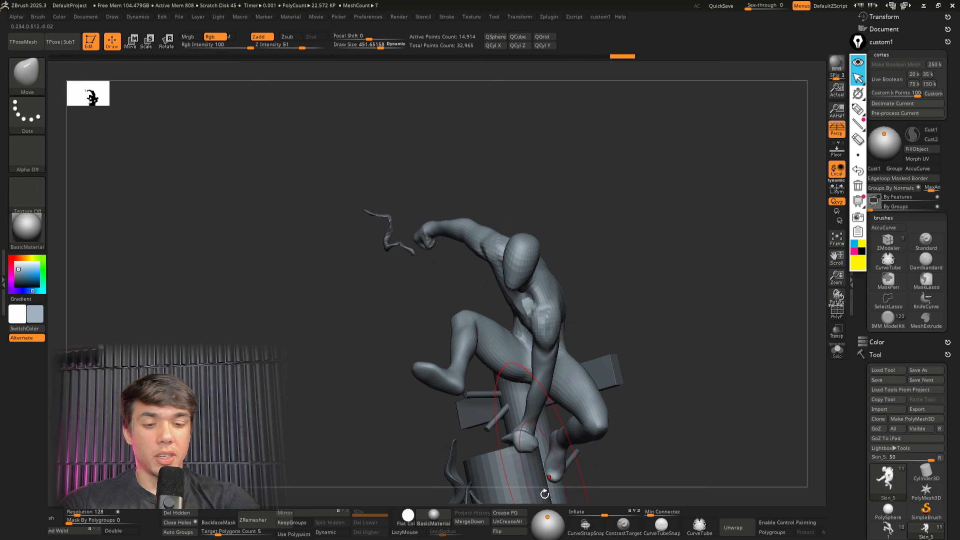
key("ctrl")
Check the whole statue's outline in the silhouette thumbnail enlarged to size 512, and shrink the thumbnail.
mouse_move(574, 204)
right_mouse_down()
mouse_move(551, 346)
mouse_move(564, 369)
mouse_move(570, 328)
mouse_move(596, 323)
mouse_move(568, 321)
mouse_move(643, 401)
mouse_move(646, 419)
mouse_move(652, 394)
right_mouse_up()
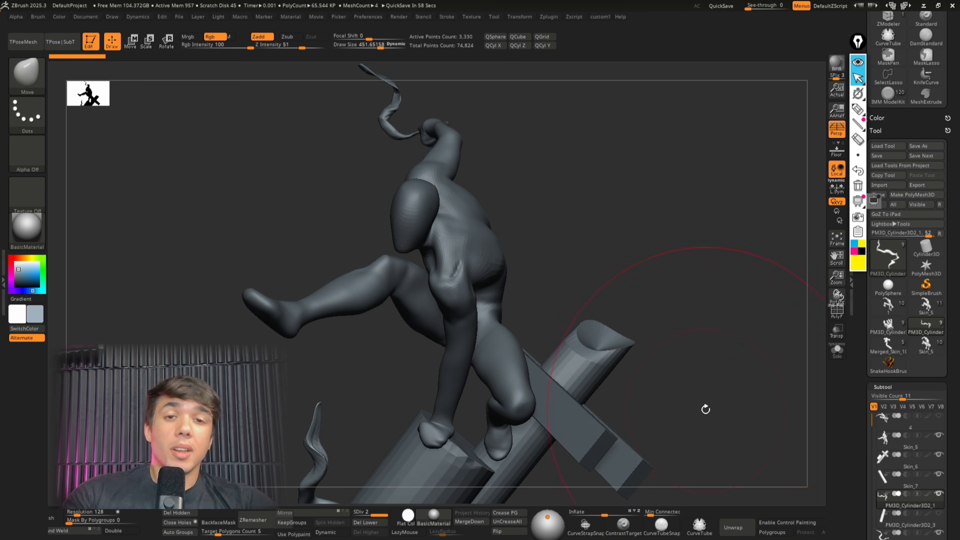
right_click_drag(705, 409, 599, 356)
left_click_drag(105, 102, 381, 312, "ctrl")
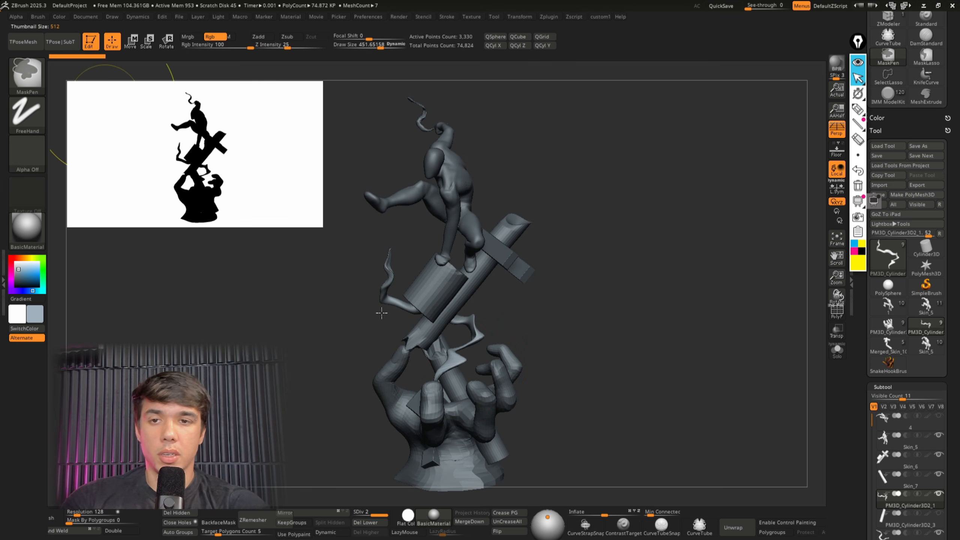
right_click_drag(765, 422, 761, 416, "alt")
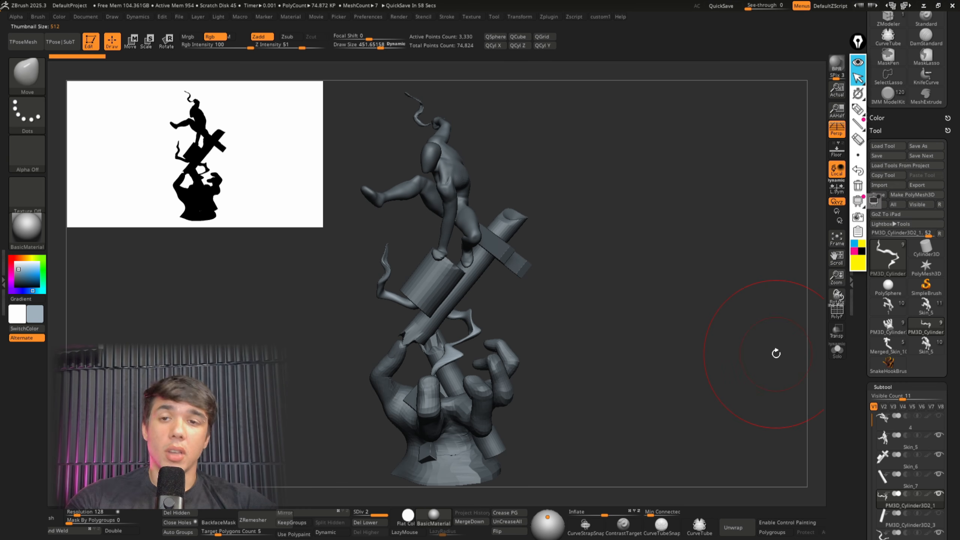
mouse_move(776, 353)
right_mouse_down("ctrl")
mouse_move(582, 266)
mouse_move(441, 384)
mouse_move(643, 310)
mouse_move(567, 182)
right_mouse_up("ctrl")
mouse_move(578, 336)
right_mouse_down()
mouse_move(630, 311)
mouse_move(630, 340)
mouse_move(624, 325)
right_mouse_up()
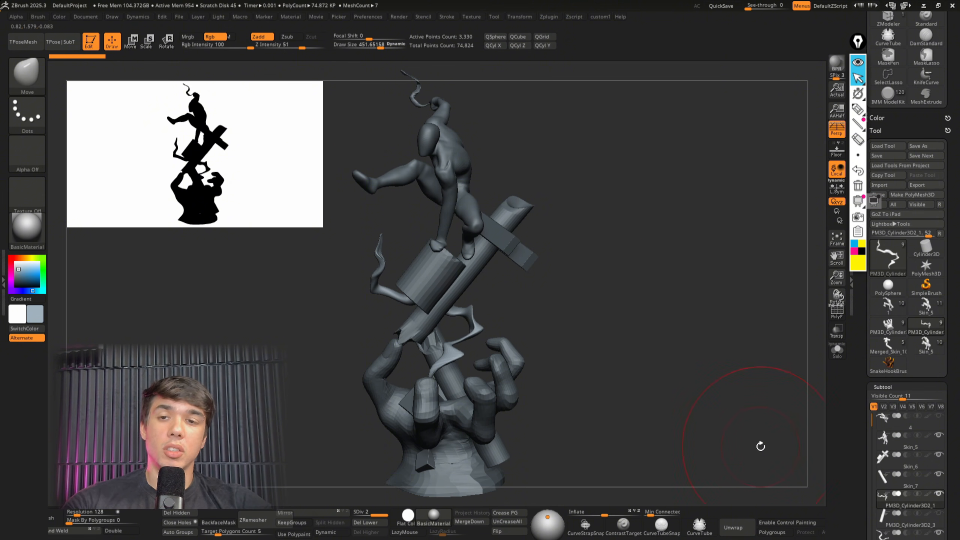
mouse_move(760, 448)
right_mouse_down()
mouse_move(565, 332)
mouse_move(575, 305)
right_mouse_up()
left_click_drag(321, 240, 92, 124)
Place canvas snapshots of the statue from two viewing angles for side-by-side comparison.
mouse_move(563, 320)
right_mouse_down("alt")
mouse_move(639, 339)
mouse_move(522, 322)
right_mouse_up("alt")
key("shift+s")
right_click_drag(523, 322, 571, 322)
mouse_move(571, 321)
right_mouse_down("alt")
mouse_move(436, 334)
mouse_move(846, 364)
mouse_move(740, 372)
mouse_move(752, 371)
right_mouse_up("alt")
key("shift+s")
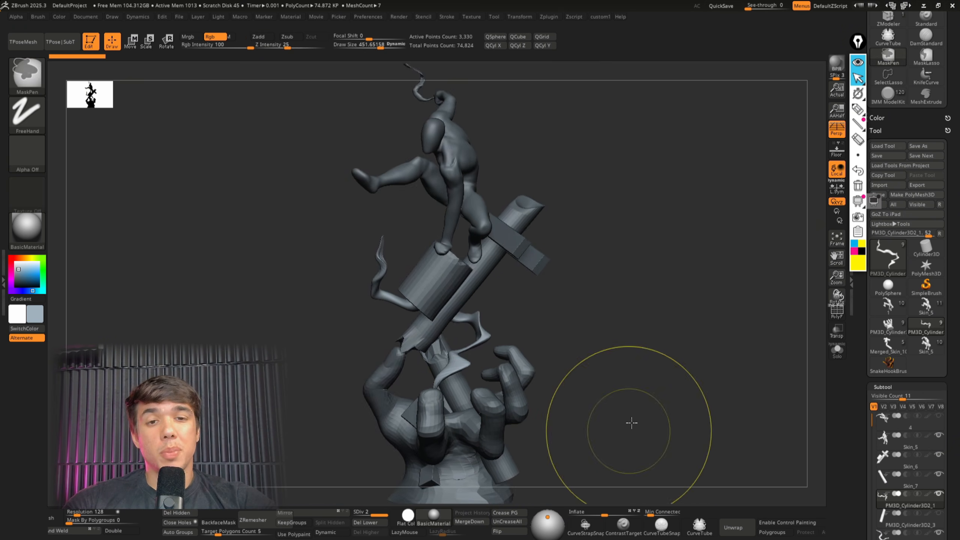
right_click_drag(631, 422, 648, 381, "ctrl")
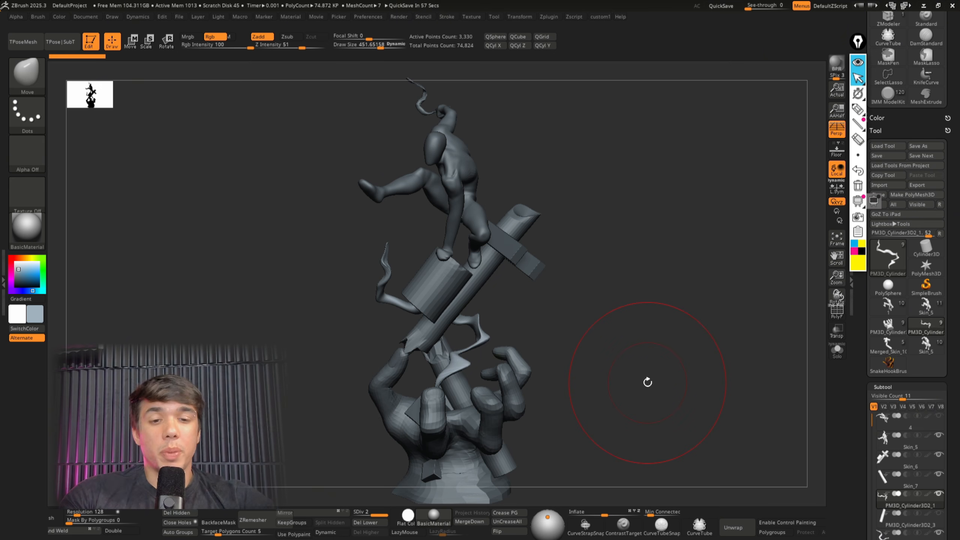
Make the crouching figure the active subtool and examine the statue's overall composition from several angles.
right_click_drag(581, 313, 551, 337, "alt")
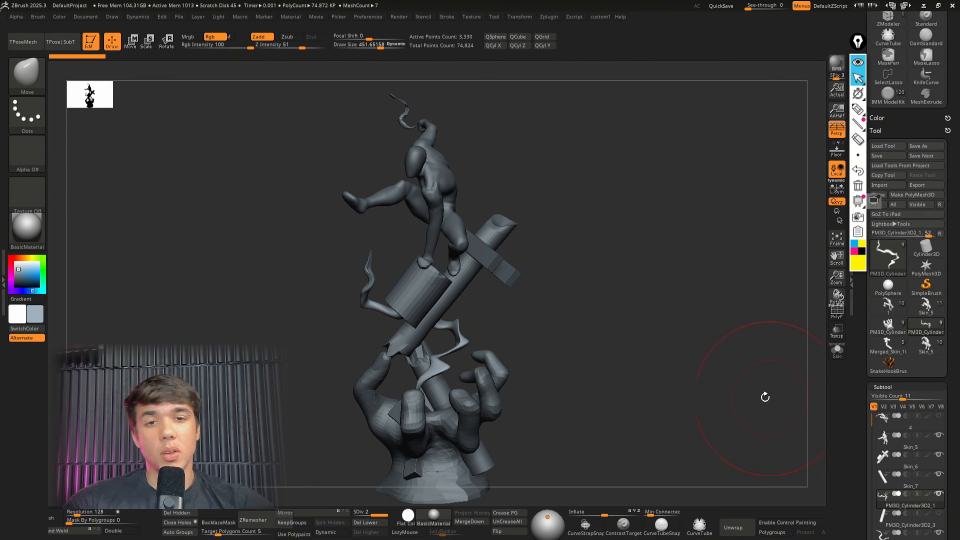
left_click(463, 242, "alt")
mouse_move(533, 282)
right_mouse_down("alt")
mouse_move(587, 343)
mouse_move(589, 370)
mouse_move(588, 310)
right_mouse_up("alt")
right_click_drag(618, 374, 619, 350)
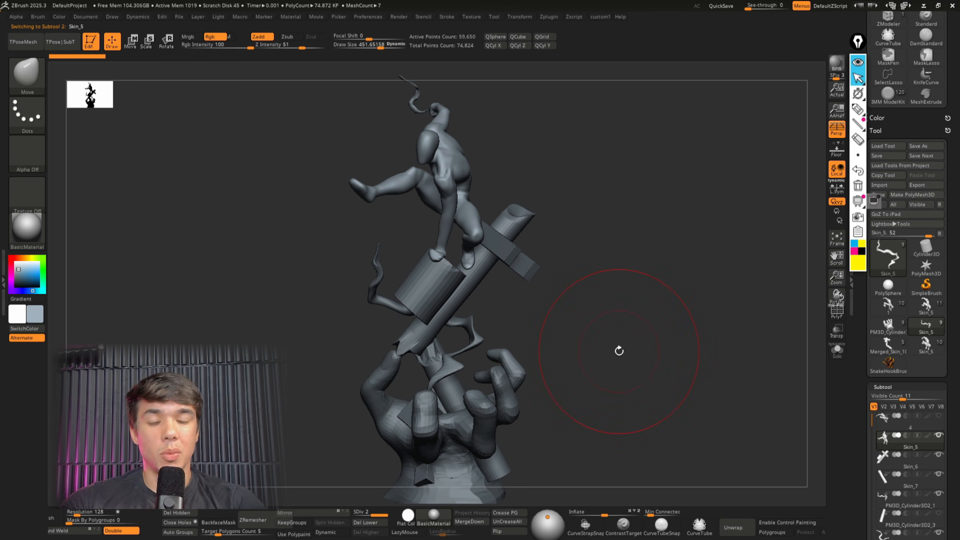
mouse_move(579, 375)
right_mouse_down("alt")
mouse_move(567, 347)
mouse_move(567, 363)
right_mouse_up("alt")
mouse_move(596, 395)
left_mouse_down()
mouse_move(583, 394)
mouse_move(571, 370)
left_mouse_up()
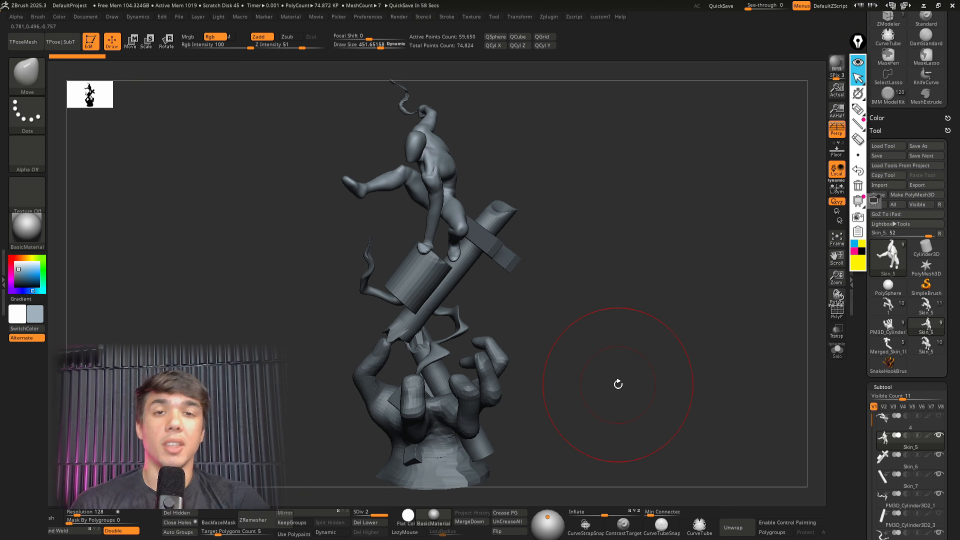
left_click_drag(618, 385, 453, 221)
mouse_move(453, 222)
right_mouse_down()
mouse_move(404, 225)
mouse_move(461, 242)
mouse_move(583, 347)
mouse_move(598, 349)
right_mouse_up()
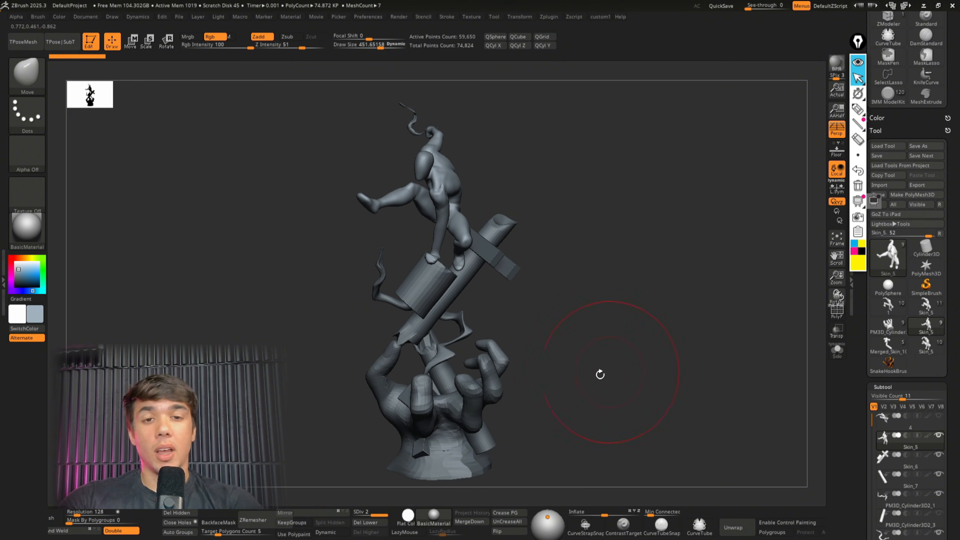
mouse_move(607, 423)
right_mouse_down()
mouse_move(619, 409)
mouse_move(487, 426)
mouse_move(552, 321)
mouse_move(492, 281)
mouse_move(494, 366)
mouse_move(514, 380)
mouse_move(487, 401)
mouse_move(462, 321)
mouse_move(564, 338)
mouse_move(525, 321)
right_mouse_up()
Reposition the slanted pole and its crossed planks behind the figure with the move gizmo.
left_click(503, 376, "alt")
left_click(488, 269, "alt")
key("w")
left_click_drag(407, 268, 376, 269)
key("q")
left_click(505, 263, "alt")
key("w")
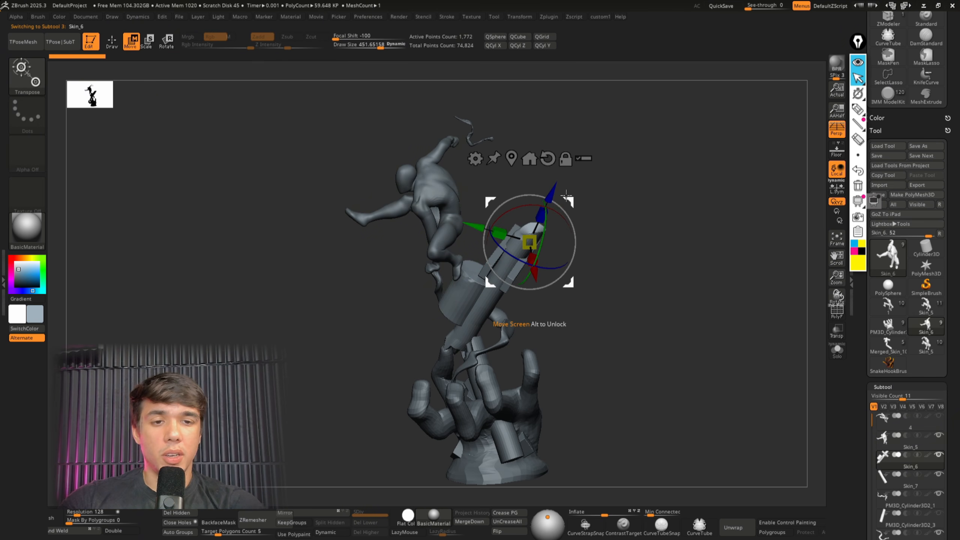
left_click_drag(570, 204, 494, 293, "alt")
left_click_drag(498, 319, 489, 304)
key("q")
Examine how the pole, planks, hand and figure line up from the front, side and back of the statue.
right_click_drag(503, 363, 440, 423)
right_click(439, 425)
mouse_move(525, 354)
right_mouse_down()
mouse_move(528, 340)
mouse_move(517, 358)
mouse_move(501, 342)
mouse_move(524, 351)
right_mouse_up()
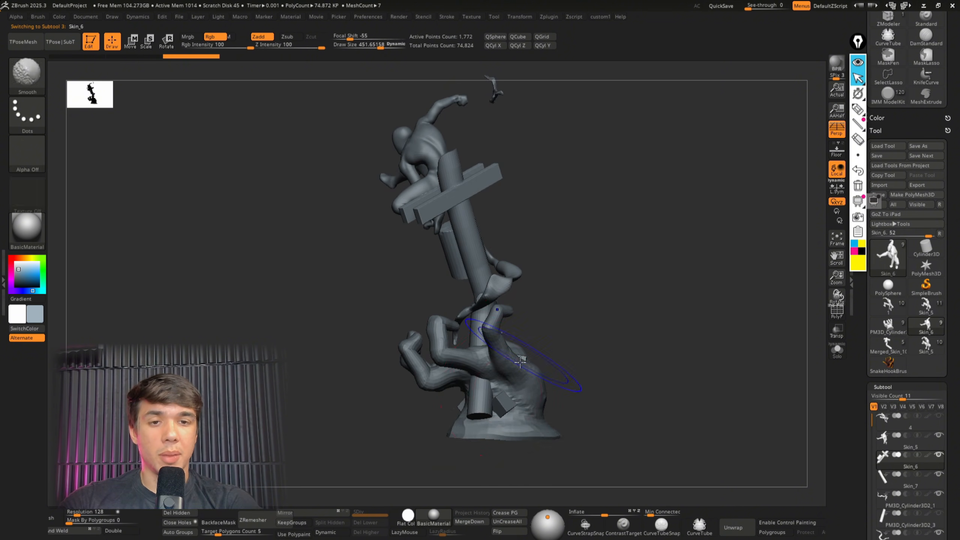
mouse_move(688, 392)
right_mouse_down()
mouse_move(685, 404)
mouse_move(692, 390)
mouse_move(654, 388)
mouse_move(641, 403)
right_mouse_up()
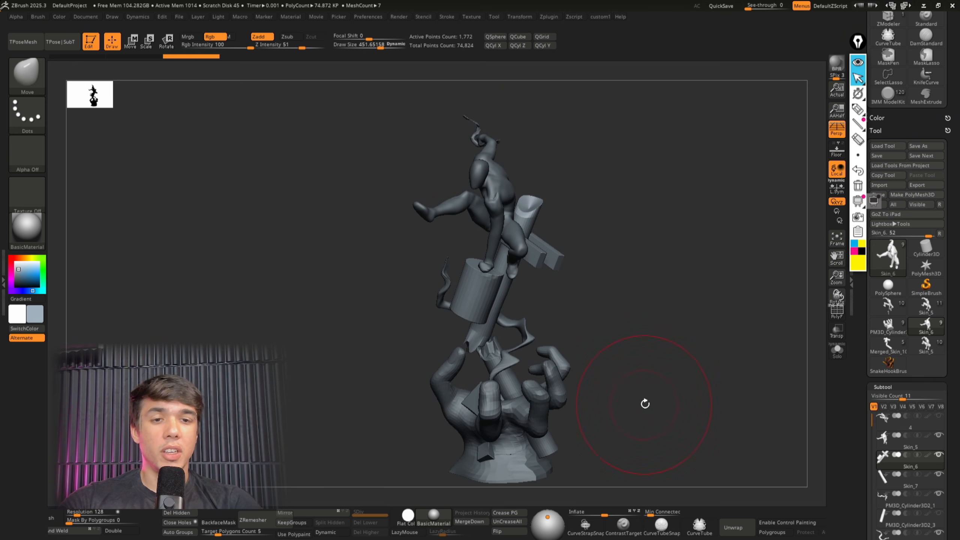
mouse_move(675, 454)
right_mouse_down()
mouse_move(651, 407)
mouse_move(669, 407)
right_mouse_up()
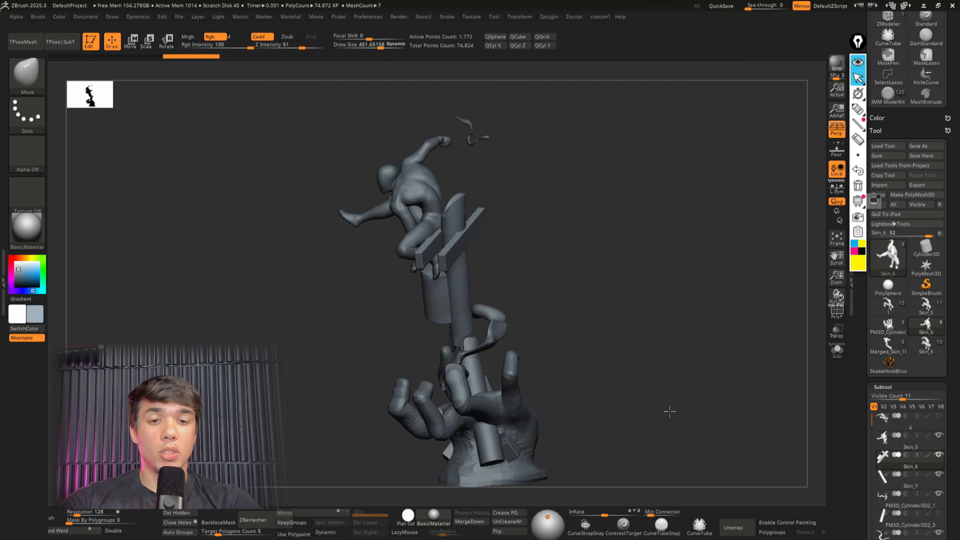
mouse_move(492, 394)
right_mouse_down()
mouse_move(555, 334)
mouse_move(482, 299)
right_mouse_up()
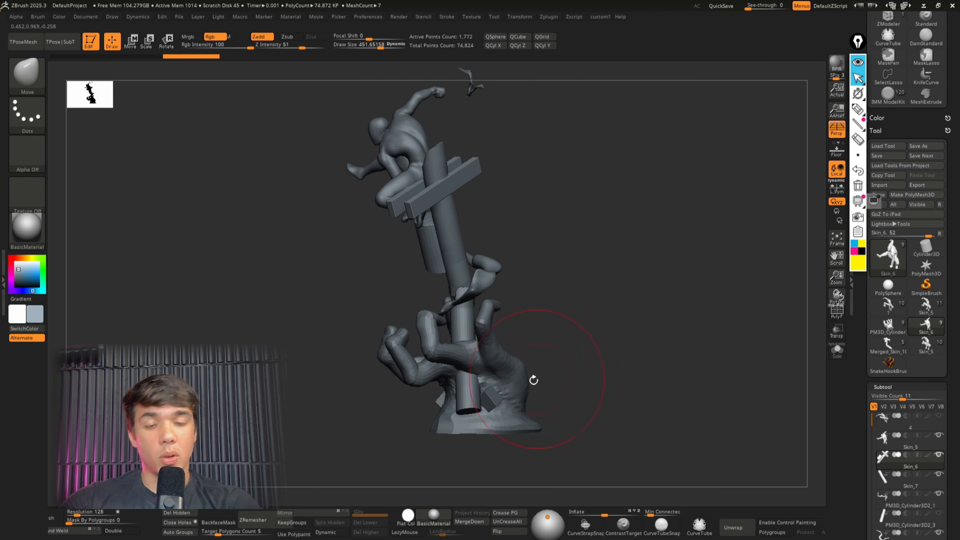
mouse_move(516, 279)
right_mouse_down()
mouse_move(527, 300)
mouse_move(530, 379)
mouse_move(450, 253)
right_mouse_up()
right_click_drag(440, 144, 435, 187)
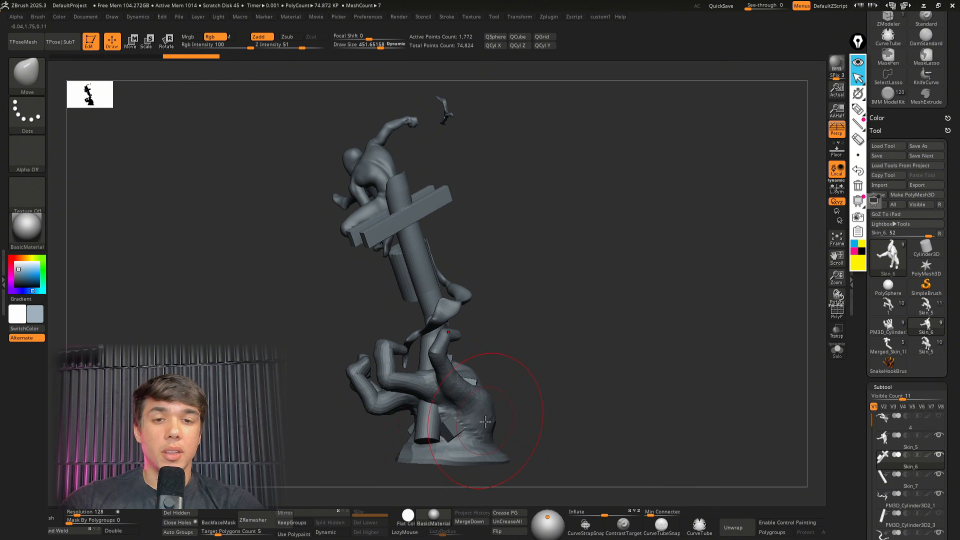
mouse_move(472, 419)
right_mouse_down()
mouse_move(495, 334)
mouse_move(547, 400)
right_mouse_up()
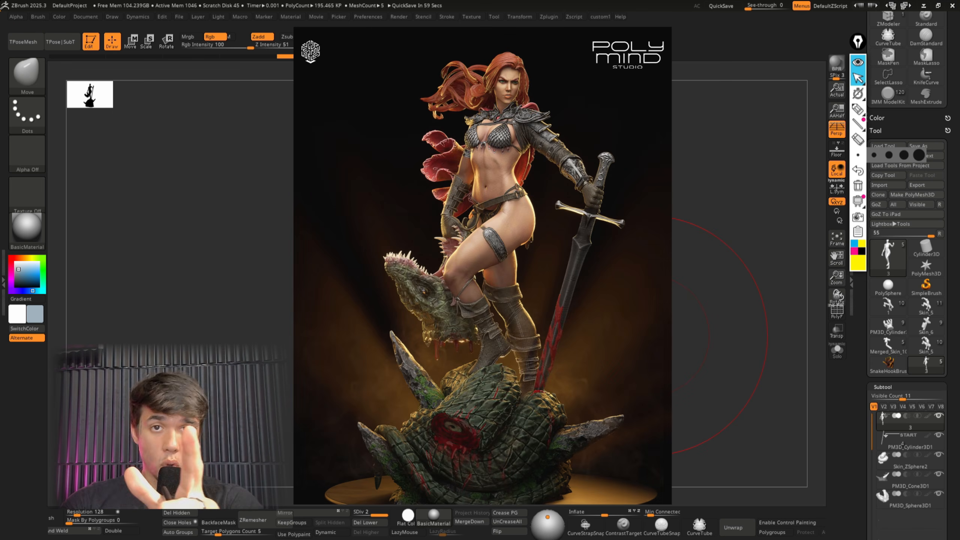
Examine the standing figure with its staff, creature head and coiled base from the side, front and three-quarter angles.
mouse_move(544, 401)
right_mouse_down()
mouse_move(462, 395)
mouse_move(480, 398)
mouse_move(487, 383)
mouse_move(431, 392)
mouse_move(509, 364)
mouse_move(572, 410)
mouse_move(601, 331)
mouse_move(581, 402)
mouse_move(563, 313)
mouse_move(513, 331)
mouse_move(505, 434)
mouse_move(531, 324)
mouse_move(480, 326)
right_mouse_up()
left_click_drag(479, 290, 488, 275)
key("s")
right_click_drag(487, 274, 537, 308)
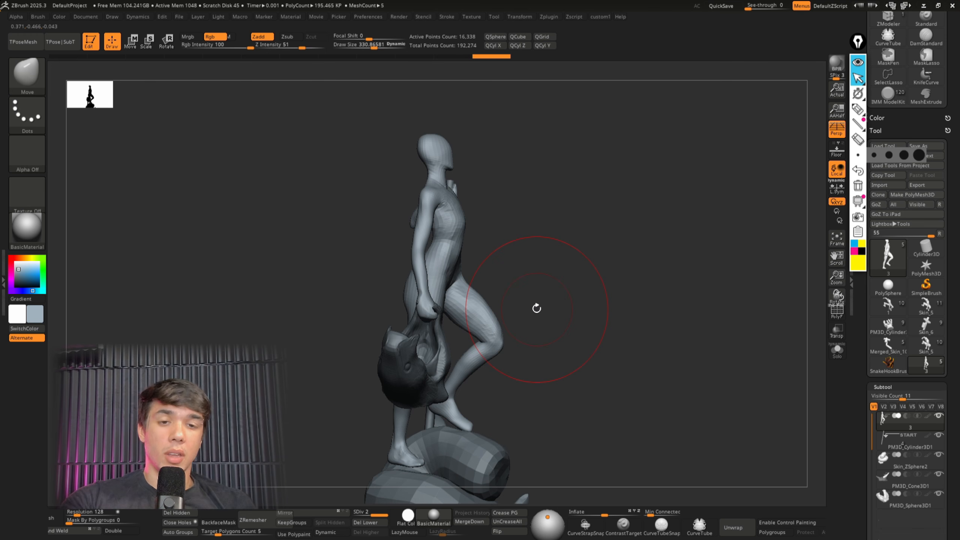
mouse_move(538, 330)
right_mouse_down()
mouse_move(528, 329)
mouse_move(622, 336)
mouse_move(583, 363)
mouse_move(565, 355)
right_mouse_up()
key("ctrl")
right_click_drag(565, 355, 571, 346, "ctrl")
mouse_move(580, 364)
right_mouse_down("alt")
mouse_move(572, 338)
mouse_move(586, 361)
right_mouse_up("alt")
right_click_drag(585, 361, 580, 352, "alt")
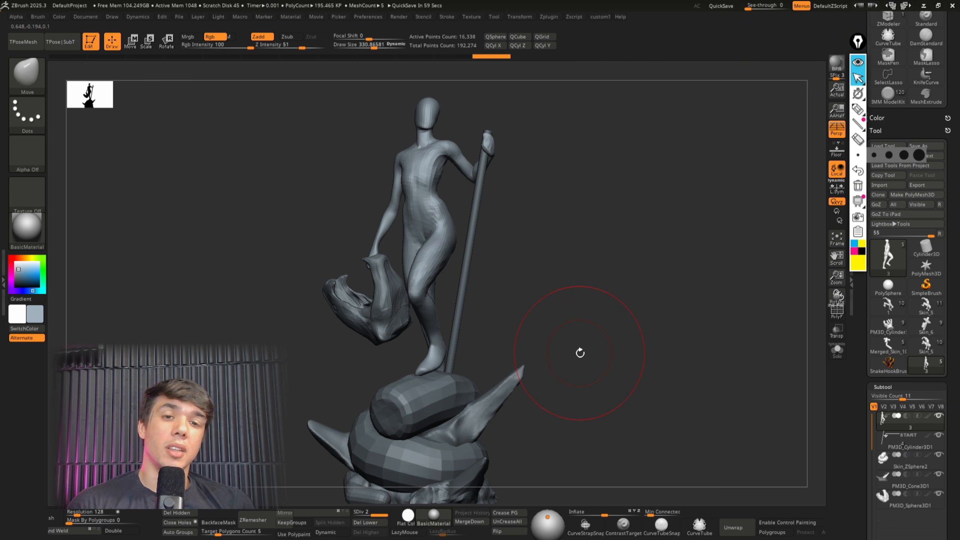
right_click_drag(580, 353, 545, 400)
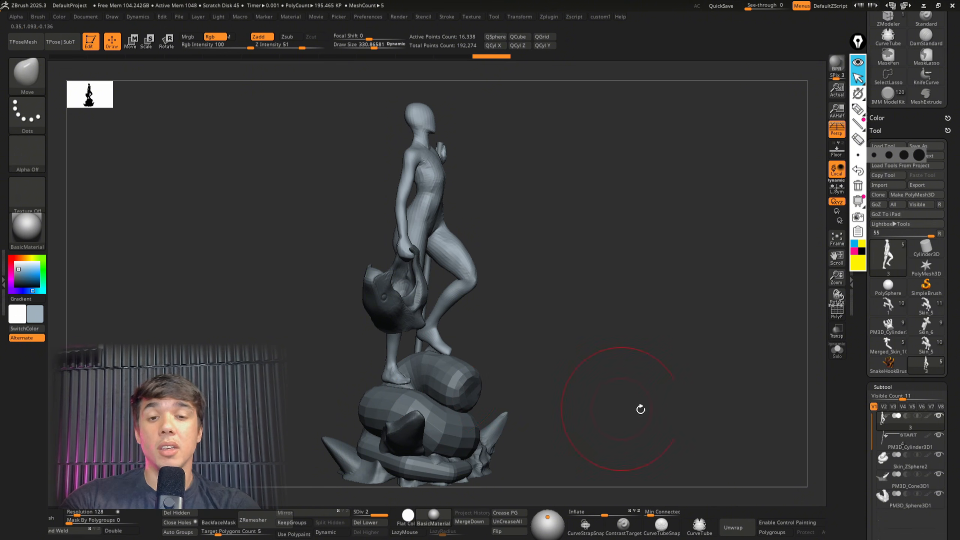
right_click_drag(749, 417, 751, 387)
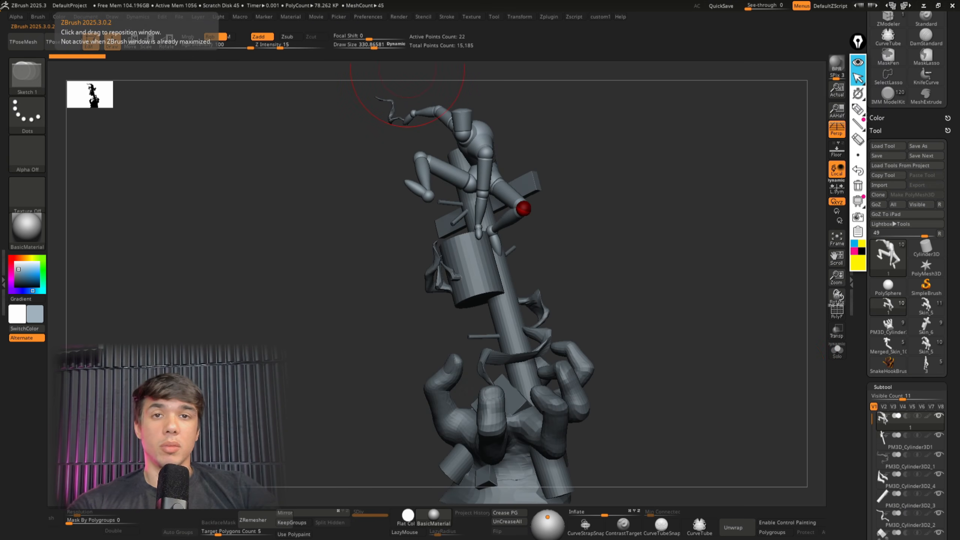
Examine how the ZSphere mannequin's limbs overlap the pole and planks from several angles.
key("ctrl+shift+3")
mouse_move(427, 104)
left_mouse_down()
mouse_move(486, 177)
mouse_move(531, 364)
mouse_move(450, 450)
mouse_move(437, 408)
left_mouse_up()
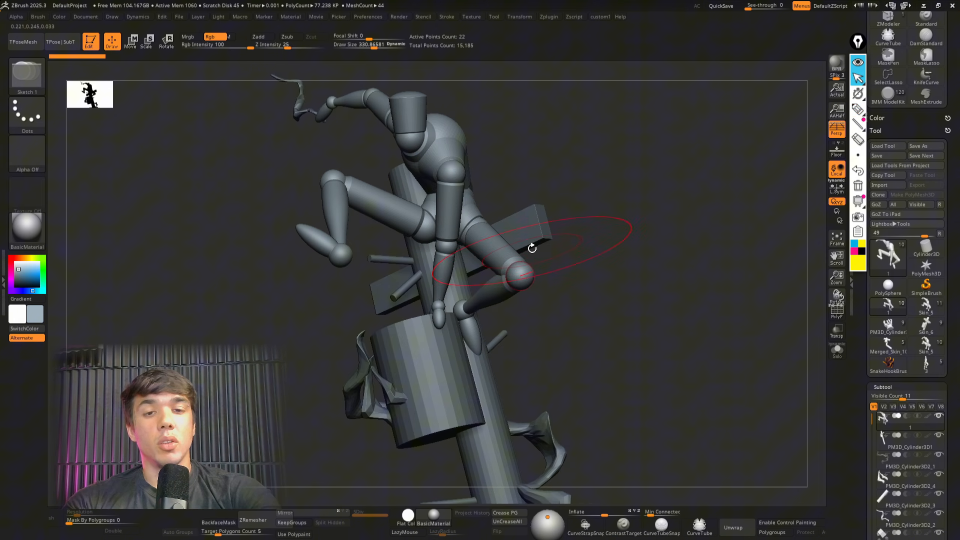
mouse_move(525, 279)
left_mouse_down()
mouse_move(553, 333)
mouse_move(567, 302)
mouse_move(540, 280)
left_mouse_up()
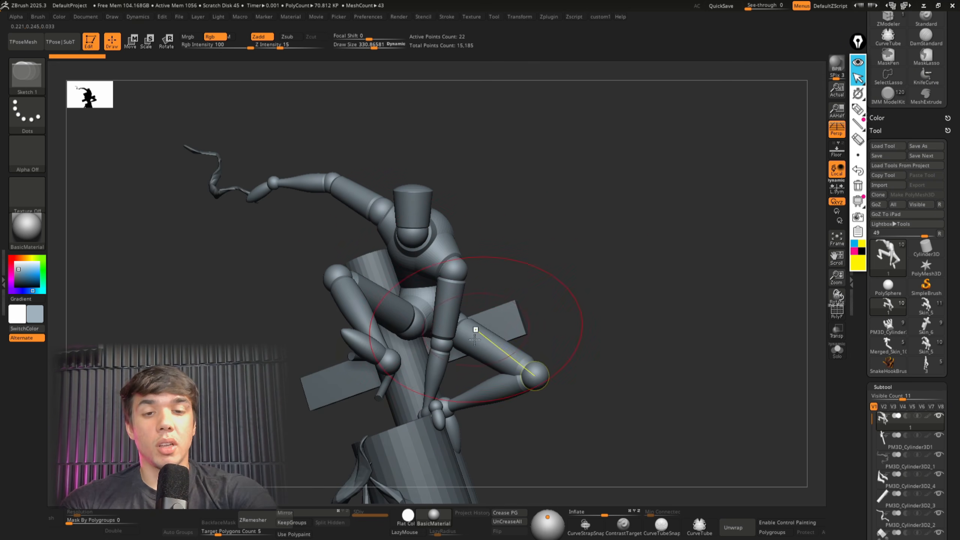
left_click_drag(520, 284, 499, 287)
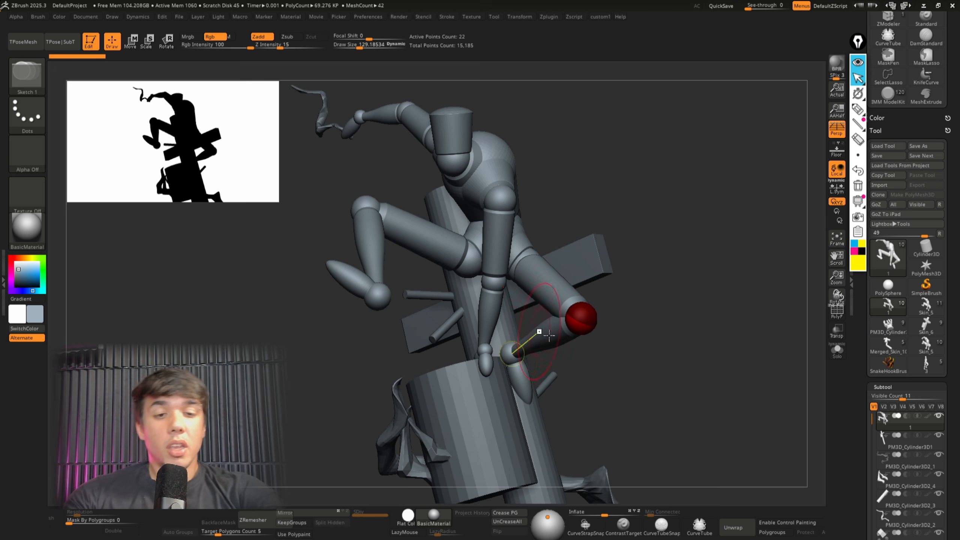
right_click_drag(544, 338, 546, 363)
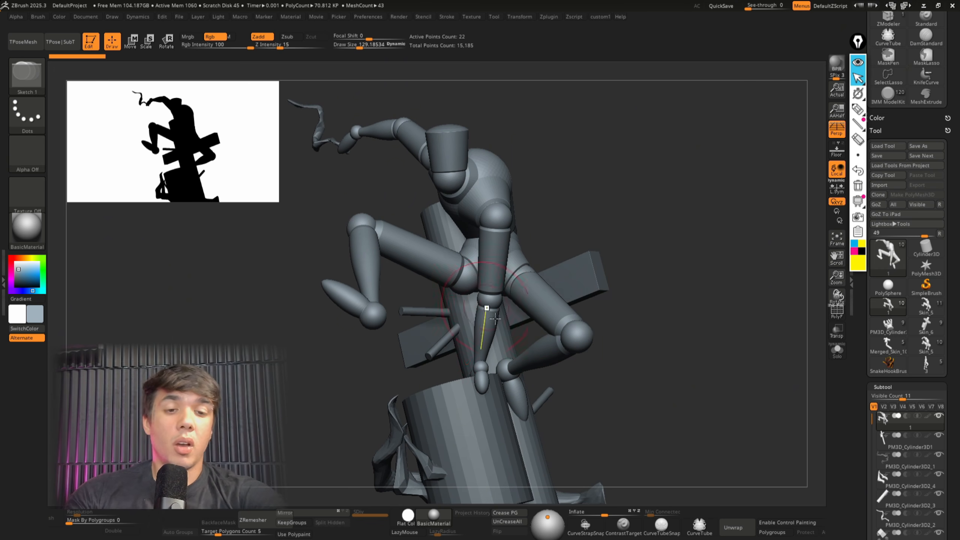
Switch to the Skin_5 figure and back to the ZSphere mannequin to compare the two versions of the pose.
left_click(926, 345)
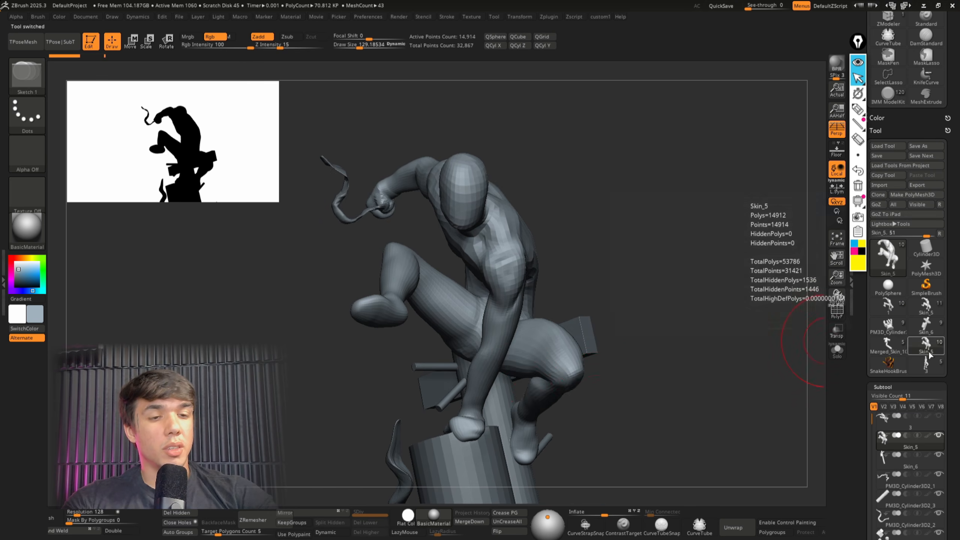
mouse_move(577, 394)
right_mouse_down("alt")
mouse_move(569, 356)
mouse_move(512, 286)
mouse_move(508, 251)
right_mouse_up("alt")
left_click(889, 306)
mouse_move(484, 193)
right_mouse_down("ctrl")
mouse_move(508, 235)
mouse_move(496, 274)
right_mouse_up("ctrl")
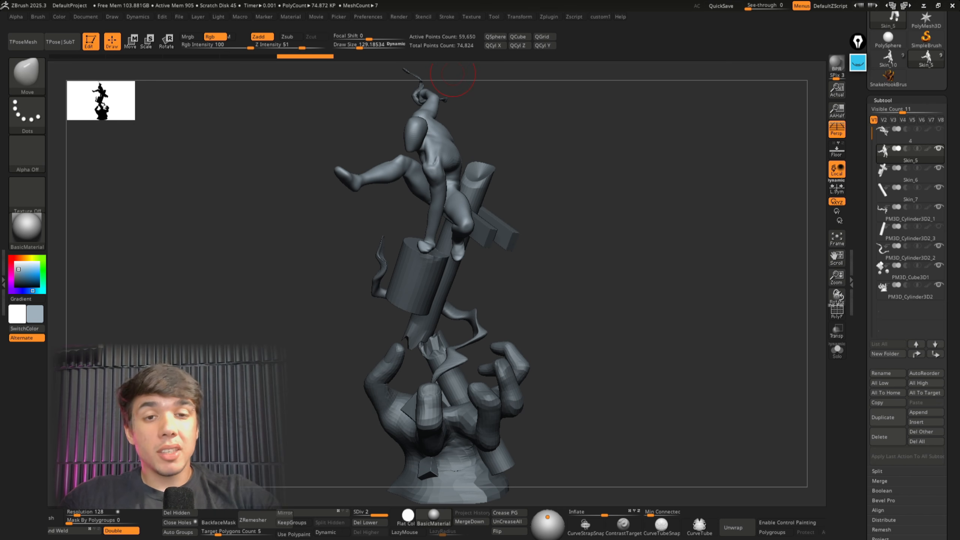
Carve the clavicle line across the upper chest toward the raised arm's shoulder with the Knife brush.
mouse_move(553, 294)
left_mouse_down()
mouse_move(568, 315)
mouse_move(570, 295)
left_mouse_up()
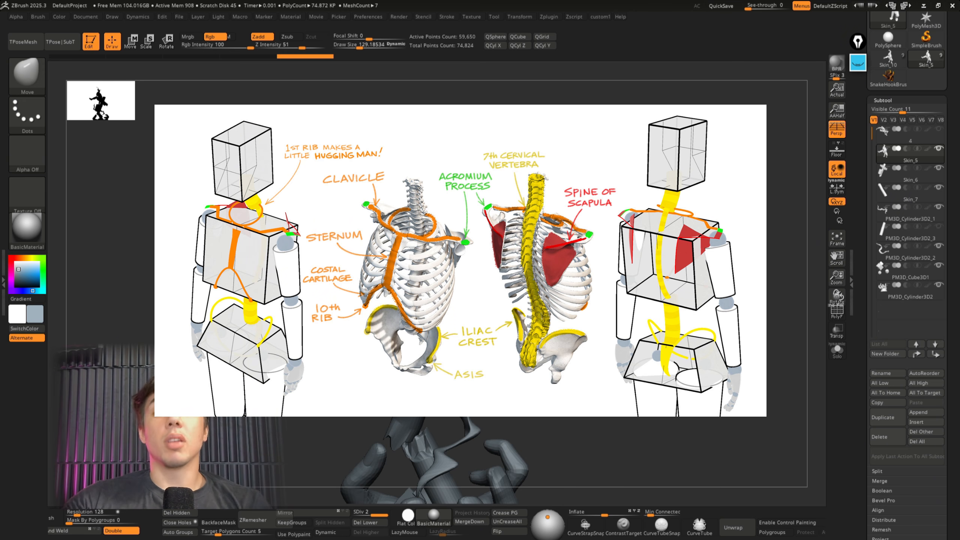
mouse_move(550, 293)
right_mouse_down()
mouse_move(575, 296)
mouse_move(591, 315)
mouse_move(561, 302)
right_mouse_up()
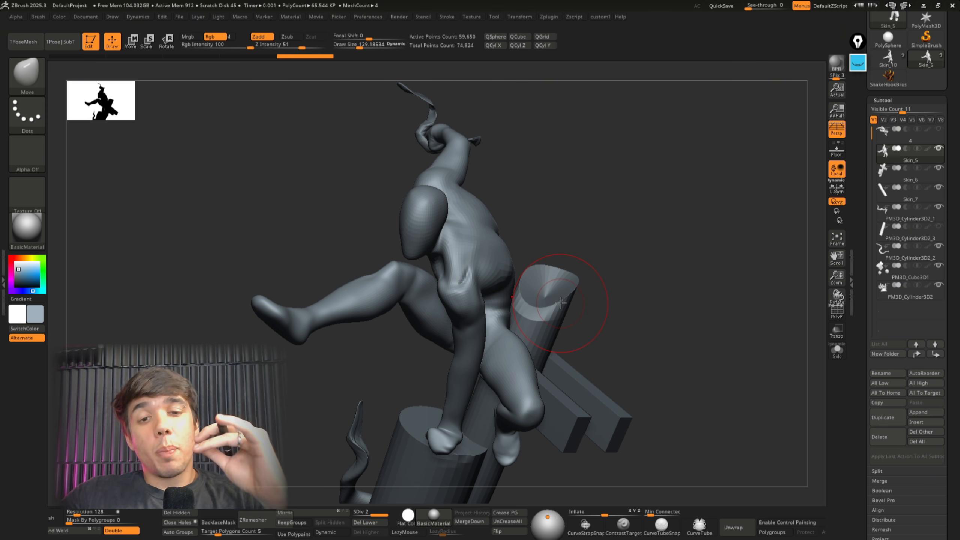
mouse_move(561, 303)
right_mouse_down()
mouse_move(521, 313)
mouse_move(504, 301)
mouse_move(544, 273)
mouse_move(517, 290)
mouse_move(499, 279)
mouse_move(468, 297)
mouse_move(430, 287)
right_mouse_up()
key("b")
key("c")
key("b")
key("2")
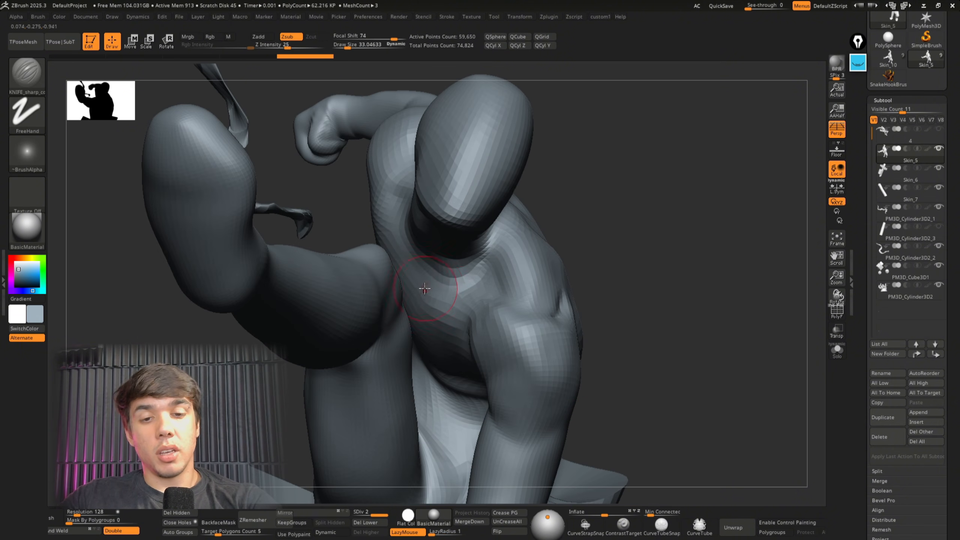
left_click_drag(434, 286, 467, 297)
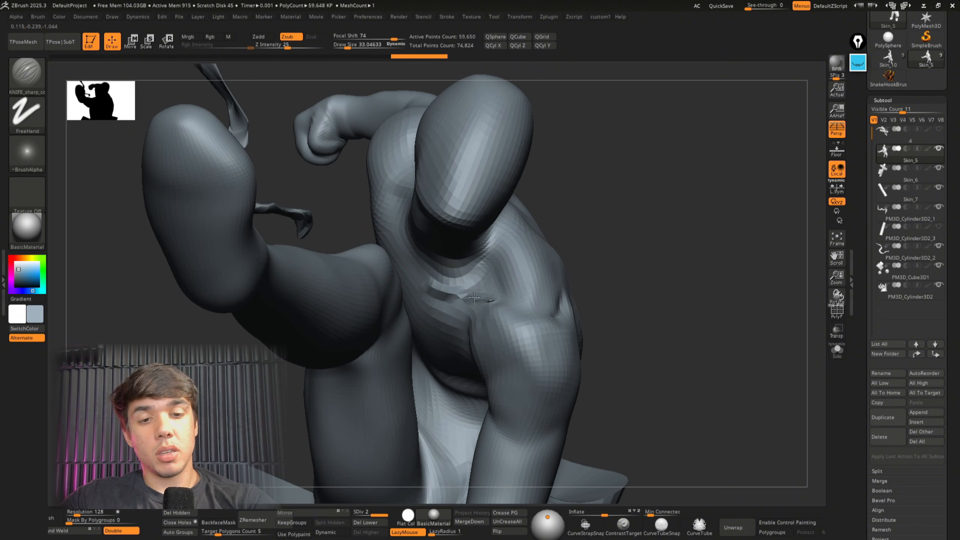
right_click_drag(494, 300, 457, 270)
left_click_drag(468, 298, 438, 193)
mouse_move(686, 345)
right_mouse_down()
mouse_move(671, 336)
mouse_move(668, 315)
right_mouse_up()
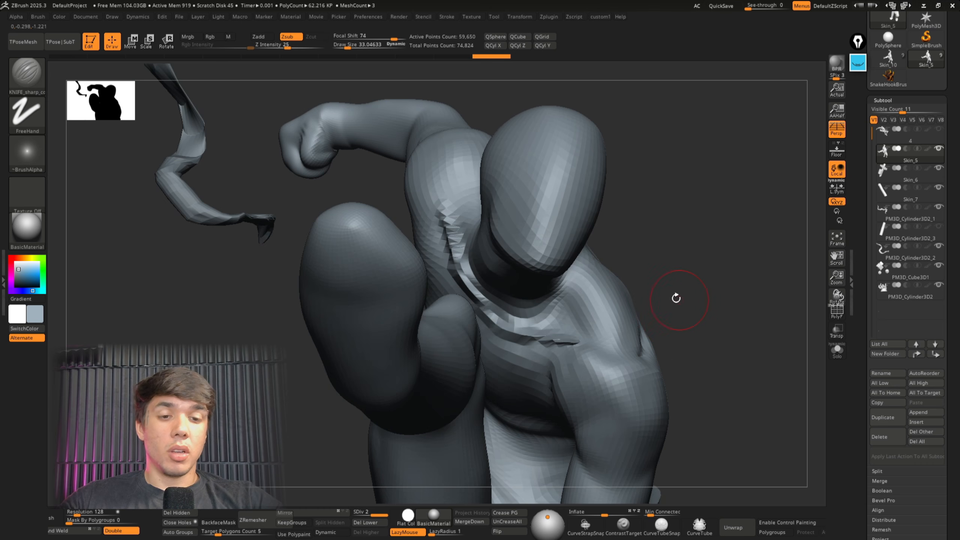
Carve a short landmark cut on top of the supporting arm's shoulder where the clavicle ends.
right_click_drag(587, 380, 590, 333)
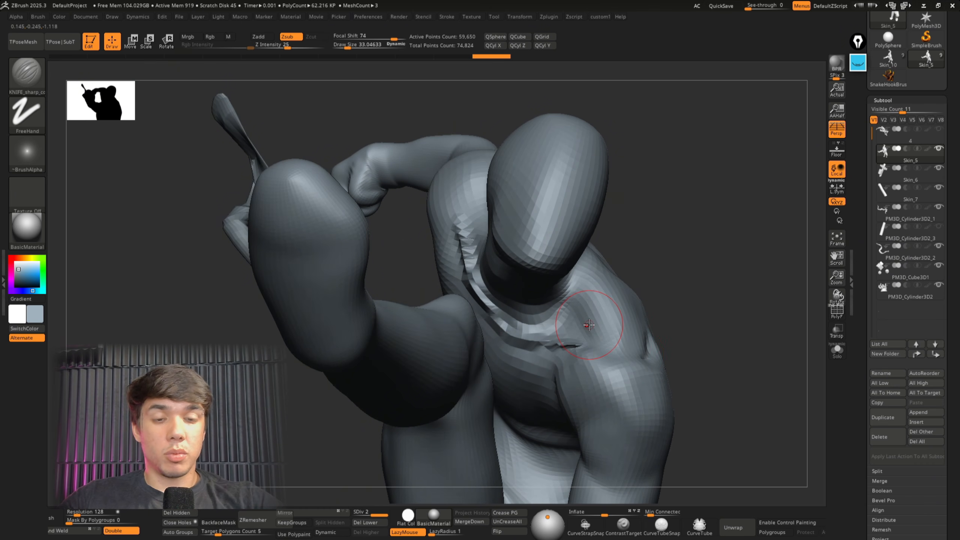
mouse_move(589, 324)
right_mouse_down()
mouse_move(686, 339)
mouse_move(677, 354)
mouse_move(697, 266)
mouse_move(642, 303)
mouse_move(637, 318)
right_mouse_up()
left_click(626, 318)
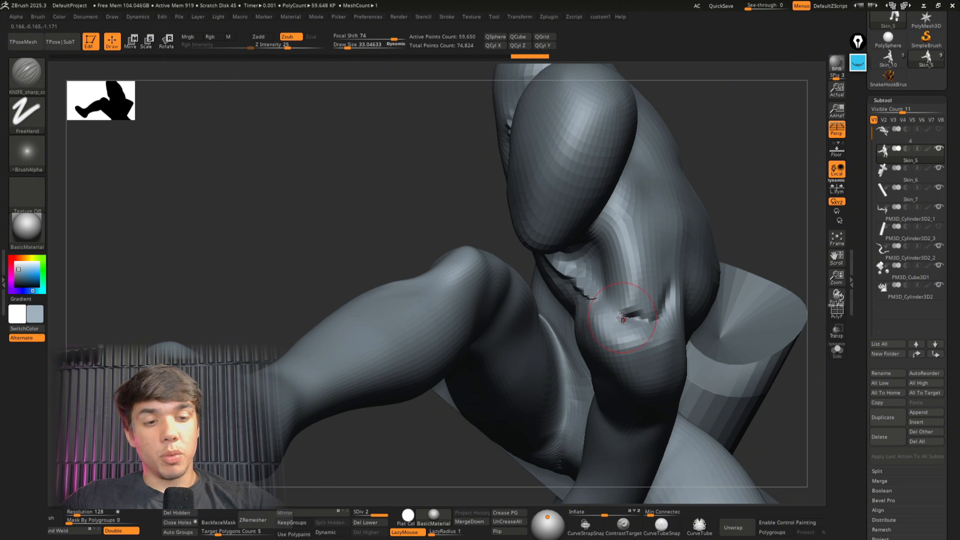
right_click_drag(659, 318, 653, 330)
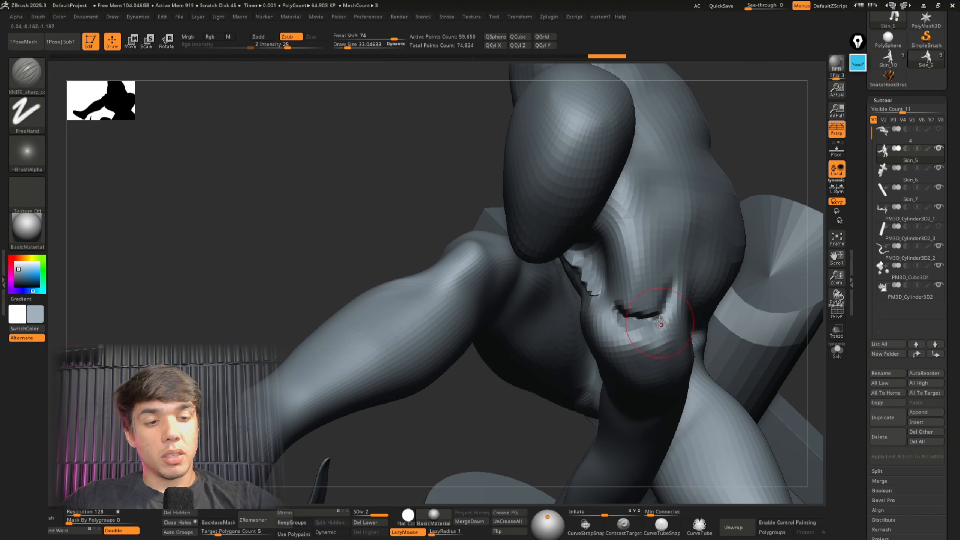
Rework the shoulder cut on the supporting arm with ClayBuildup, adding and removing volume and smoothing it.
key("b")
key("c")
key("b")
key("s")
left_click_drag(660, 322, 638, 321)
mouse_move(627, 311)
left_mouse_down("alt")
mouse_move(647, 314)
mouse_move(639, 313)
mouse_move(654, 303)
left_mouse_up("alt")
mouse_move(648, 309)
left_mouse_down("shift")
mouse_move(635, 307)
mouse_move(642, 315)
left_mouse_up("shift")
Carve the scapula landmarks on both sides of the upper back with the Knife brush.
mouse_move(641, 318)
right_mouse_down()
mouse_move(647, 324)
mouse_move(629, 321)
mouse_move(660, 292)
mouse_move(667, 350)
right_mouse_up()
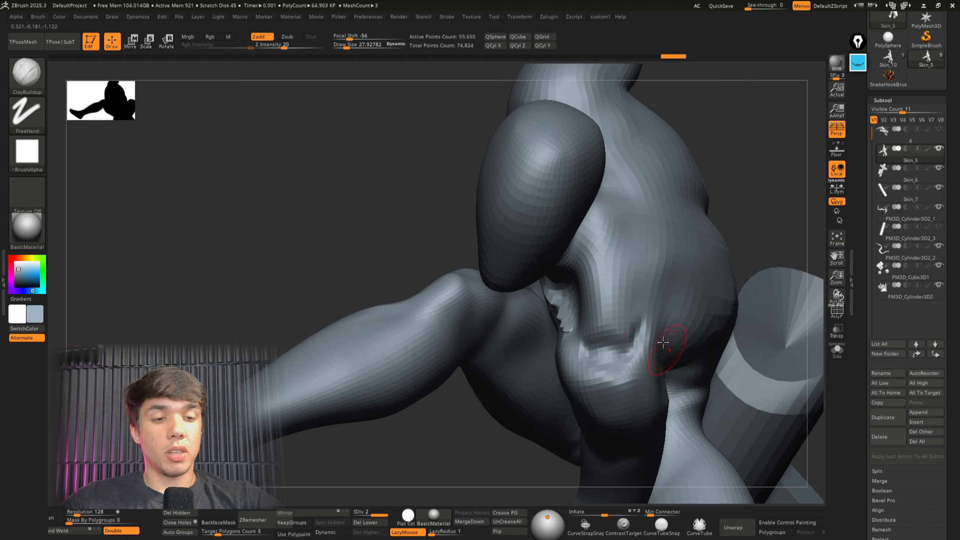
mouse_move(608, 355)
right_mouse_down()
mouse_move(628, 364)
mouse_move(578, 355)
right_mouse_up()
key("1")
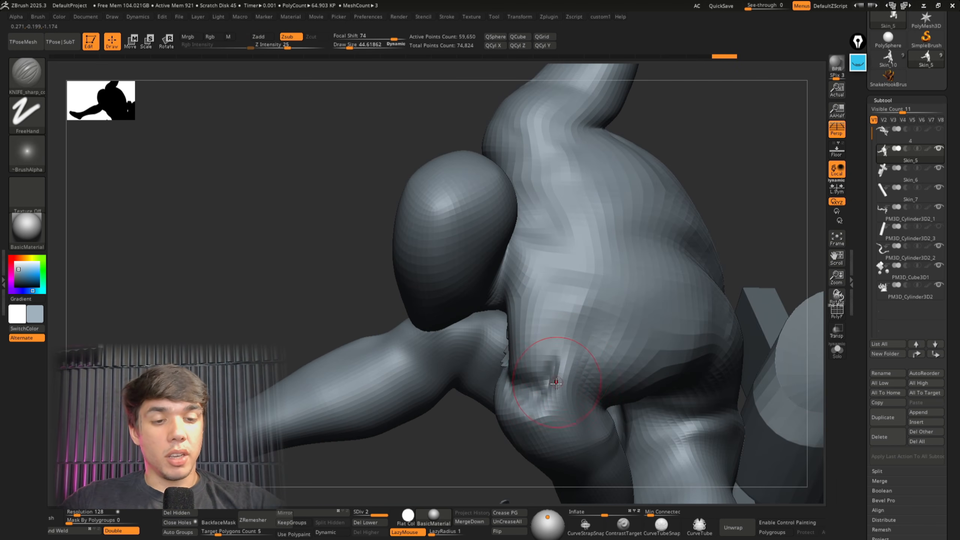
left_click_drag(559, 379, 580, 304)
right_click_drag(628, 290, 593, 266)
right_click_drag(649, 297, 638, 266)
left_click_drag(628, 215, 591, 279)
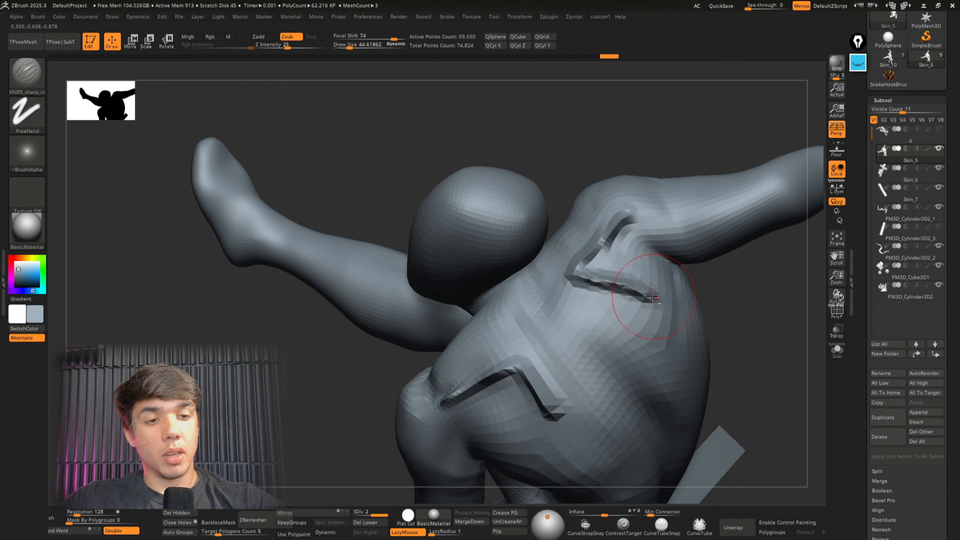
Isolate the supporting arm and mark its elbow landmark with the Knife brush.
mouse_move(675, 339)
right_mouse_down()
mouse_move(645, 344)
mouse_move(658, 266)
mouse_move(613, 329)
mouse_move(619, 305)
mouse_move(636, 306)
mouse_move(613, 263)
mouse_move(576, 330)
right_mouse_up()
left_click(613, 255, "ctrl+shift")
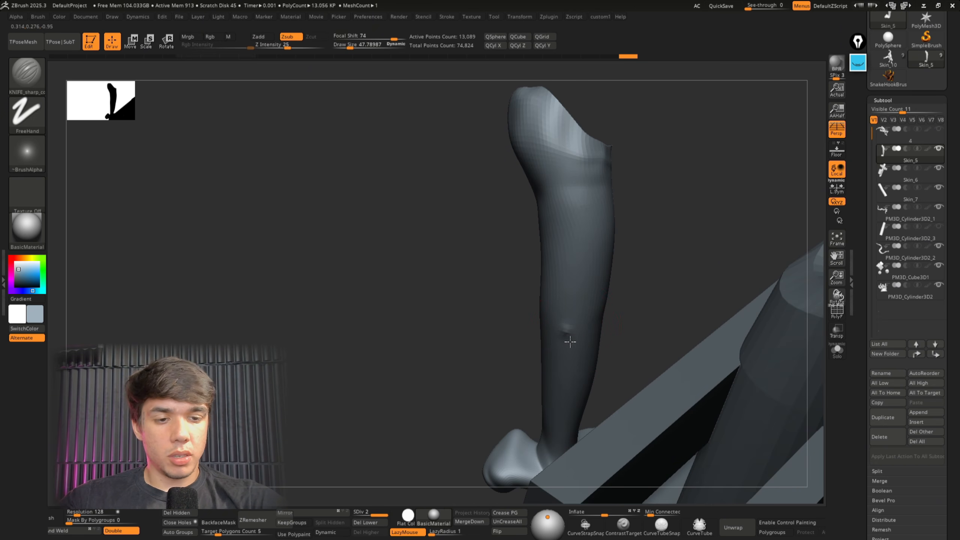
mouse_move(578, 328)
right_mouse_down()
mouse_move(613, 291)
mouse_move(575, 317)
mouse_move(729, 315)
mouse_move(628, 333)
mouse_move(562, 438)
mouse_move(513, 239)
mouse_move(521, 285)
mouse_move(510, 334)
right_mouse_up()
left_click(836, 351)
left_click(836, 355)
left_click_drag(516, 355, 504, 329)
mouse_move(497, 315)
right_mouse_down()
mouse_move(536, 300)
mouse_move(542, 276)
mouse_move(515, 276)
mouse_move(554, 350)
right_mouse_up()
Carve the wrist bone landmark just above the hand of the supporting arm.
right_click_drag(688, 319, 635, 343, "ctrl")
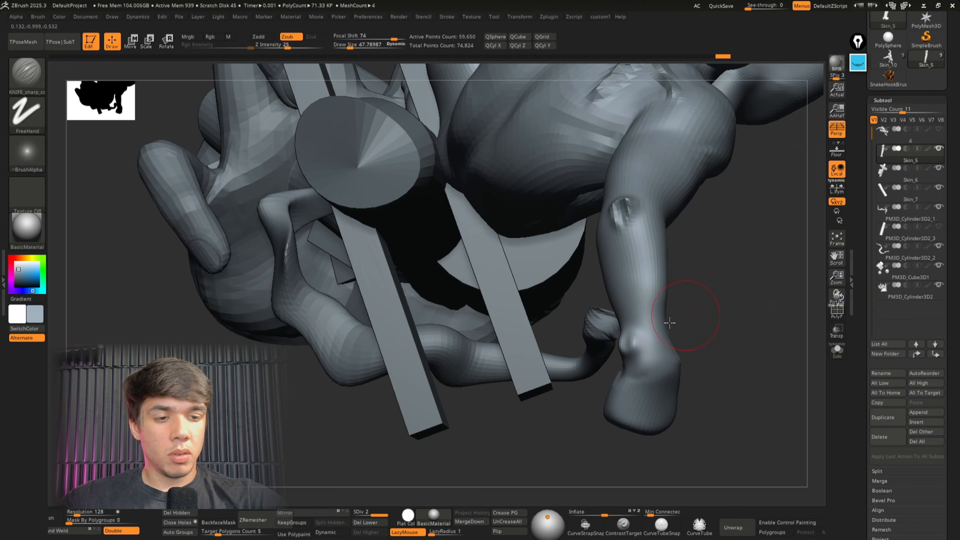
right_click_drag(671, 321, 637, 420)
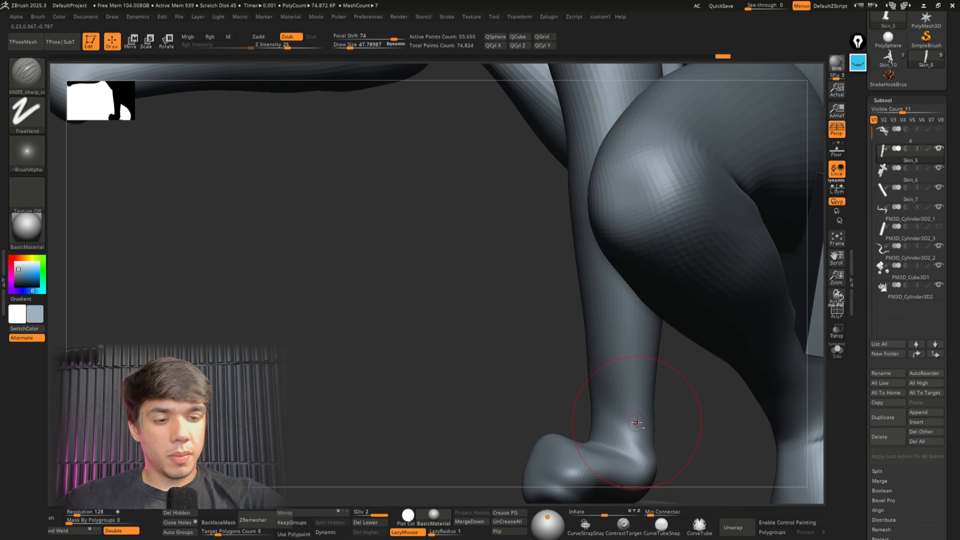
left_click_drag(641, 415, 641, 405)
mouse_move(640, 405)
right_mouse_down()
mouse_move(638, 392)
mouse_move(639, 408)
right_mouse_up()
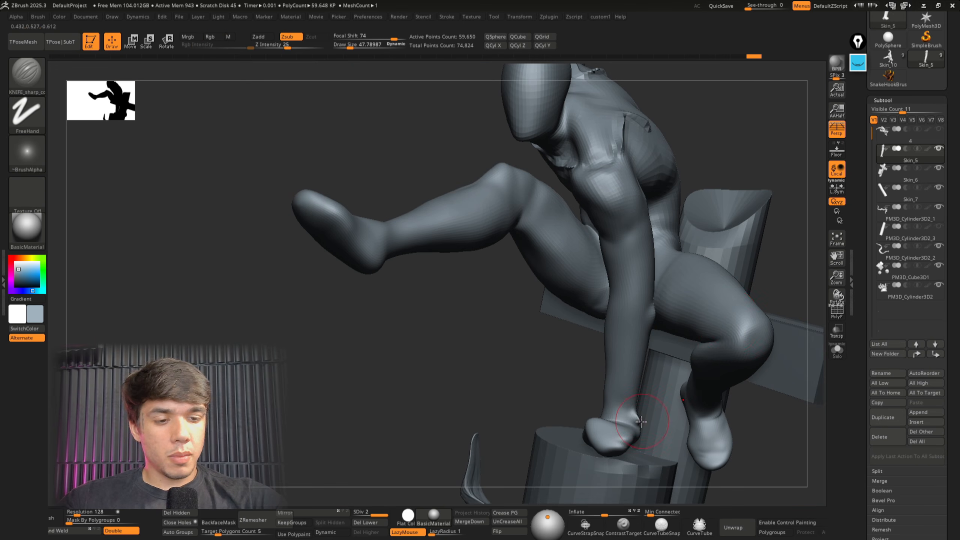
Carve the kneecap landmark on the figure's bent leg with the Knife brush.
right_click_drag(733, 326, 686, 317)
right_click_drag(617, 317, 646, 295)
mouse_move(616, 339)
right_mouse_down()
mouse_move(628, 366)
mouse_move(640, 352)
right_mouse_up()
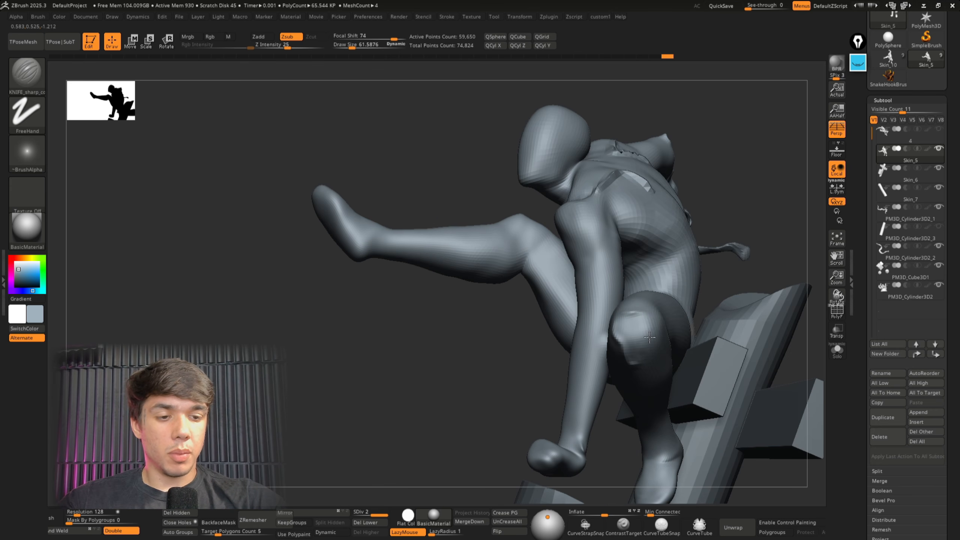
right_click_drag(648, 317, 639, 287)
right_click_drag(516, 365, 536, 363)
right_click_drag(537, 363, 782, 349, "ctrl")
right_click_drag(782, 348, 644, 310)
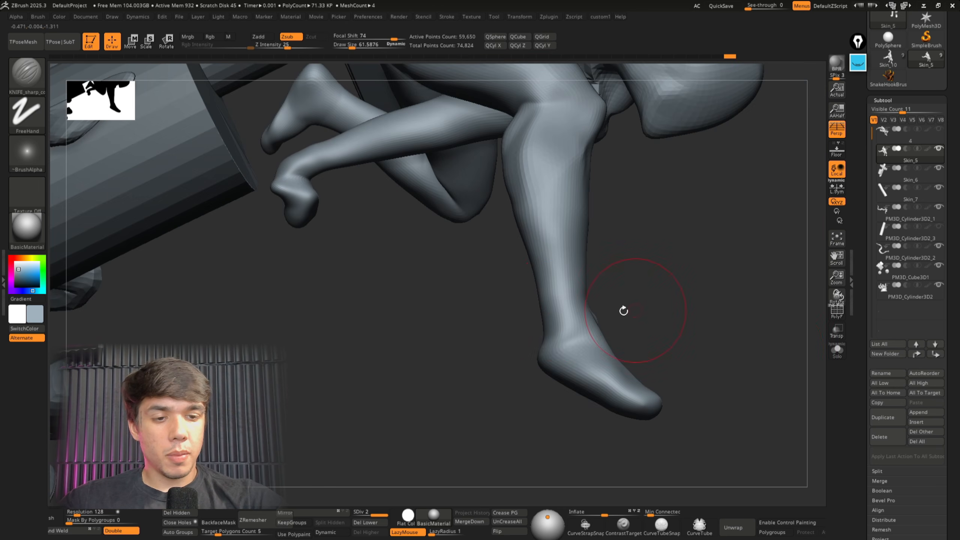
mouse_move(564, 312)
right_mouse_down()
mouse_move(597, 285)
mouse_move(606, 322)
mouse_move(621, 262)
mouse_move(690, 307)
mouse_move(601, 325)
right_mouse_up()
right_click_drag(600, 329, 594, 386, "ctrl")
right_click_drag(594, 385, 568, 360)
Hide the upper body so that only the pelvis and legs of the figure stay visible.
left_click(568, 360, "ctrl+shift")
left_click(573, 363, "ctrl+shift")
right_click_drag(605, 304, 631, 344, "ctrl")
mouse_move(580, 370)
right_mouse_down()
mouse_move(589, 380)
mouse_move(578, 372)
mouse_move(589, 353)
mouse_move(578, 332)
mouse_move(605, 354)
mouse_move(685, 300)
mouse_move(692, 272)
mouse_move(656, 278)
mouse_move(714, 258)
right_mouse_up()
left_click_drag(717, 250, 645, 350, "ctrl+alt+shift")
key("space")
left_click(667, 501)
mouse_move(714, 265)
left_mouse_down("ctrl+alt+shift")
mouse_move(683, 316)
mouse_move(609, 276)
mouse_move(670, 284)
left_mouse_up("ctrl+alt+shift")
right_click_drag(670, 284, 705, 253)
mouse_move(710, 250)
left_mouse_down("ctrl+alt+shift")
mouse_move(643, 318)
mouse_move(748, 125)
mouse_move(751, 167)
left_mouse_up("ctrl+alt+shift")
right_click_drag(703, 303, 639, 363)
Carve the iliac crest landmark along the edge of the pelvis and bring back the hidden body parts.
mouse_move(639, 314)
right_mouse_down()
mouse_move(621, 359)
mouse_move(633, 369)
right_mouse_up()
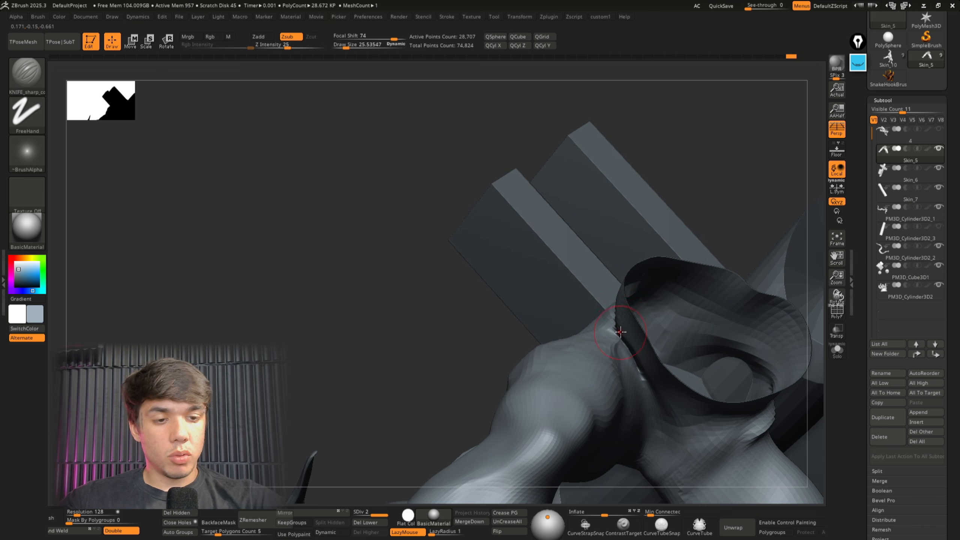
key("shift")
right_click_drag(629, 339, 623, 333)
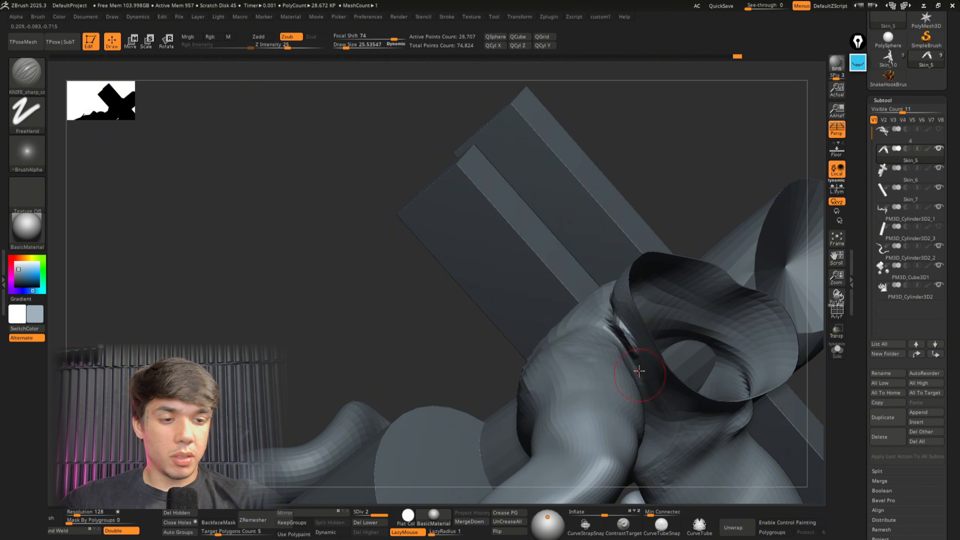
right_click_drag(635, 365, 621, 343)
key("shift")
right_click_drag(640, 375, 641, 359)
right_click_drag(605, 310, 691, 328)
left_click(727, 319, "ctrl+shift")
Examine the carved bony landmarks on the whole figure from the front, side and back.
mouse_move(631, 351)
right_mouse_down()
mouse_move(606, 327)
mouse_move(669, 291)
right_mouse_up()
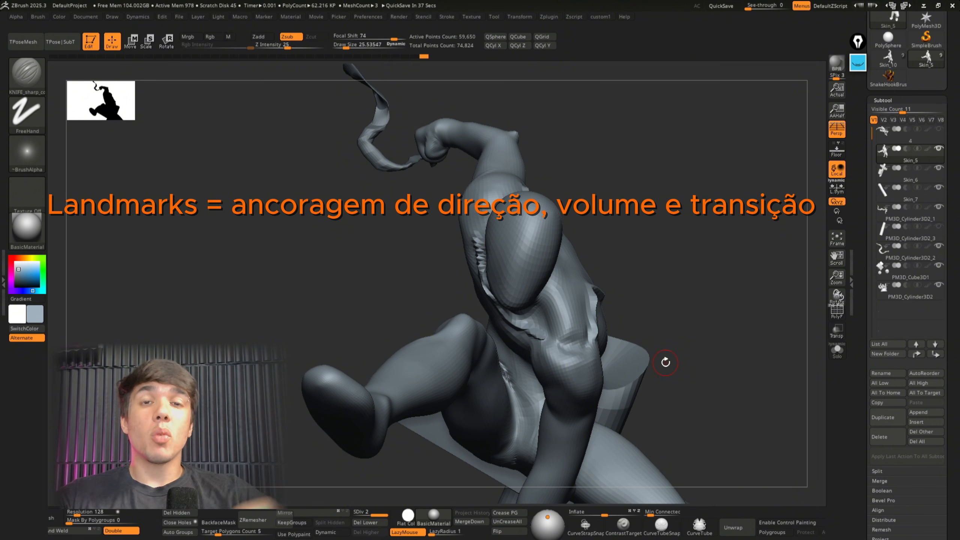
mouse_move(706, 291)
left_mouse_down()
mouse_move(713, 343)
mouse_move(677, 315)
mouse_move(484, 253)
mouse_move(563, 291)
mouse_move(571, 314)
mouse_move(517, 249)
mouse_move(609, 326)
mouse_move(599, 300)
left_mouse_up()
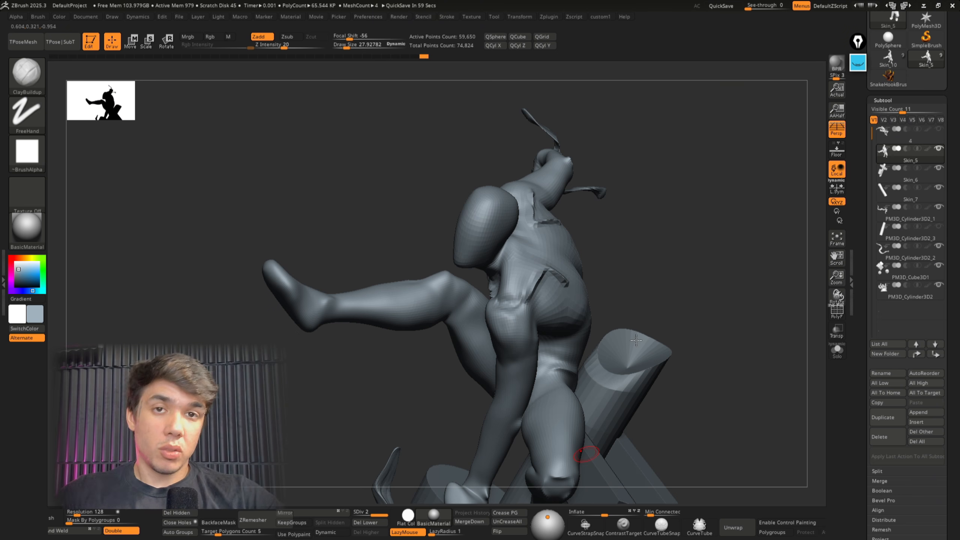
left_click_drag(603, 386, 602, 398)
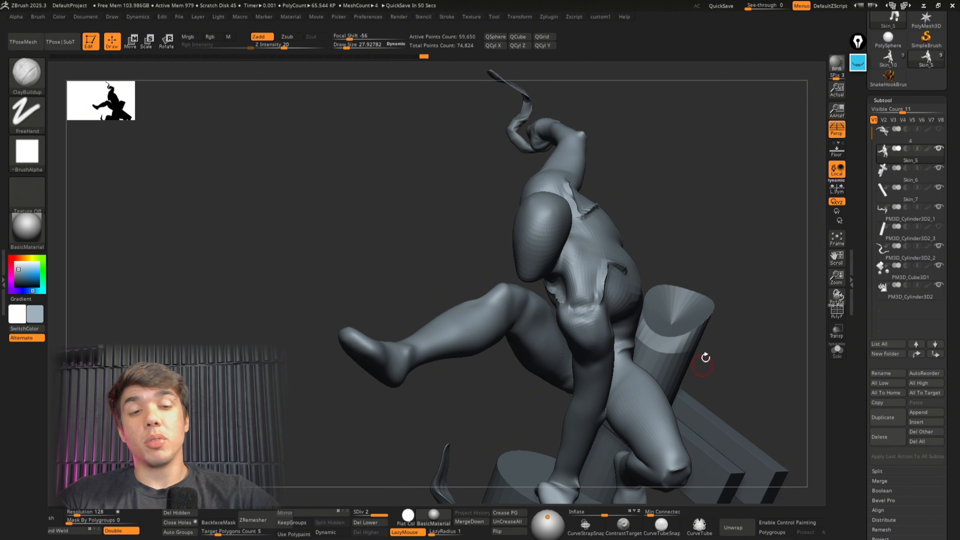
left_click_drag(679, 453, 639, 381)
left_click_drag(618, 330, 631, 361)
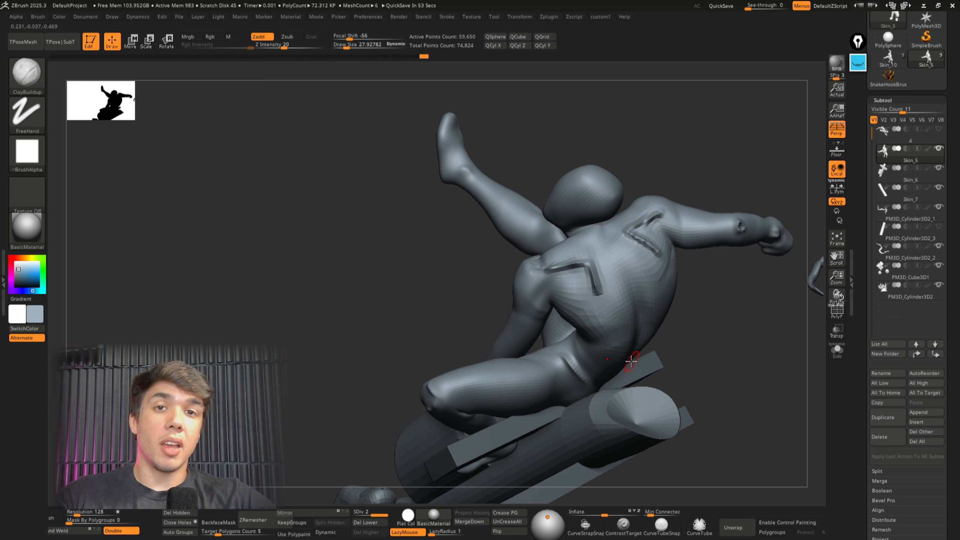
Carve the clavicle line into the supporting arm's shoulder beside the scapula cut with the Knife brush.
left_click_drag(685, 377, 568, 264)
mouse_move(568, 263)
right_mouse_down()
mouse_move(553, 296)
mouse_move(561, 264)
mouse_move(594, 311)
right_mouse_up()
key("1")
key("s")
left_click_drag(534, 329, 537, 329)
mouse_move(562, 292)
right_mouse_down()
mouse_move(578, 303)
mouse_move(563, 308)
right_mouse_up()
left_click_drag(507, 349, 567, 297)
right_click_drag(543, 307, 523, 325)
left_click_drag(524, 325, 553, 300)
mouse_move(553, 301)
right_mouse_down()
mouse_move(593, 302)
mouse_move(573, 307)
right_mouse_up()
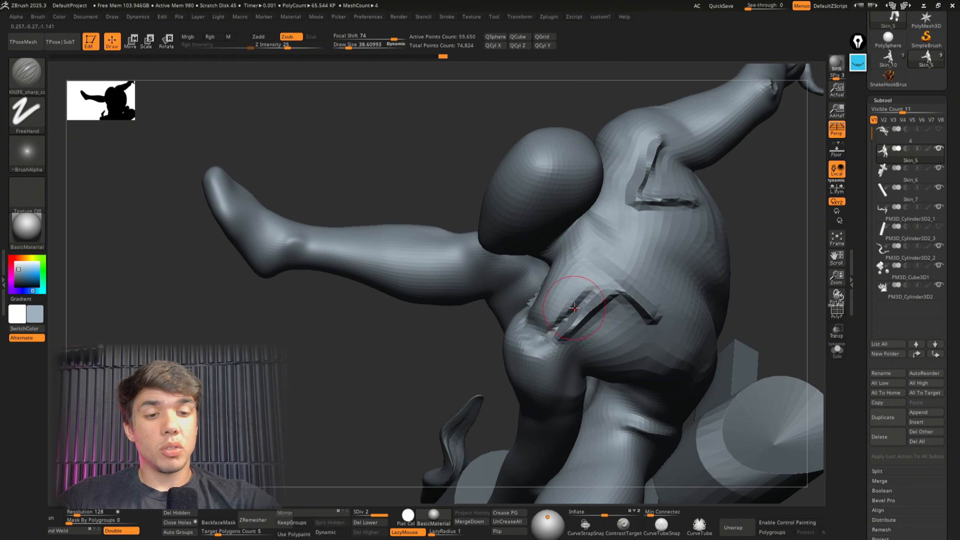
Smooth the carved line on the supporting shoulder and undo the last change.
key("shift")
left_click_drag(558, 330, 544, 330, "shift")
mouse_move(561, 319)
right_mouse_down()
mouse_move(578, 318)
mouse_move(589, 259)
right_mouse_up()
right_click_drag(553, 328, 548, 342)
key("ctrl+z")
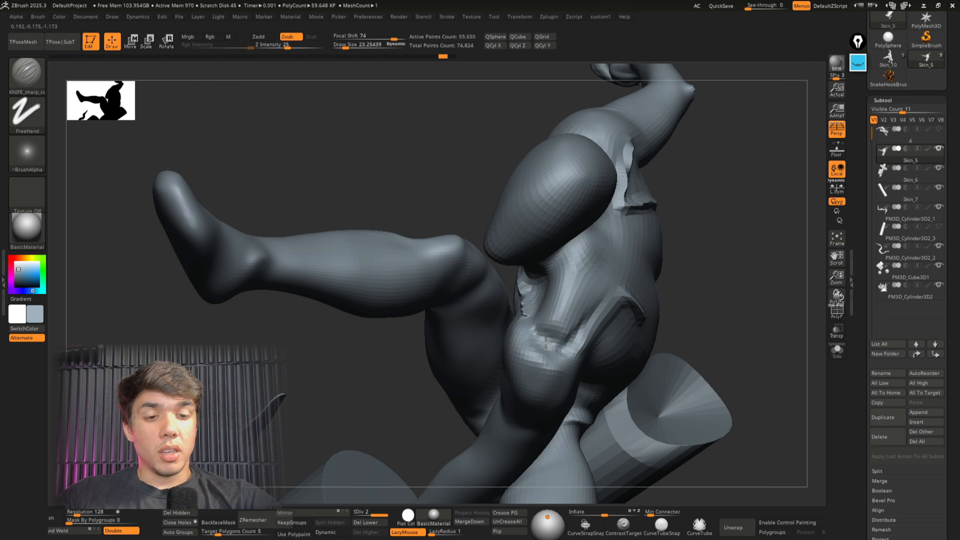
Extend the clavicle carving from the supporting shoulder toward the base of the neck with the Knife brush.
left_click_drag(540, 340, 531, 333)
mouse_move(531, 333)
right_mouse_down()
mouse_move(602, 262)
mouse_move(601, 306)
right_mouse_up()
left_click_drag(601, 310, 668, 365)
mouse_move(642, 341)
right_mouse_down()
mouse_move(584, 299)
mouse_move(581, 280)
right_mouse_up()
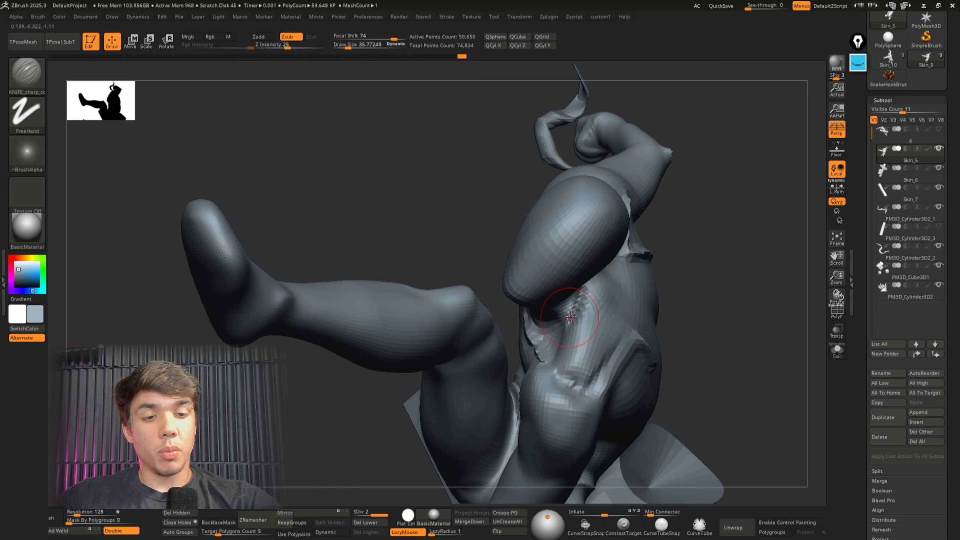
right_click_drag(569, 330, 564, 343)
Build up the clavicle area beside the supporting shoulder with an enlarged ClayBuildup brush.
key("b")
key("c")
key("b")
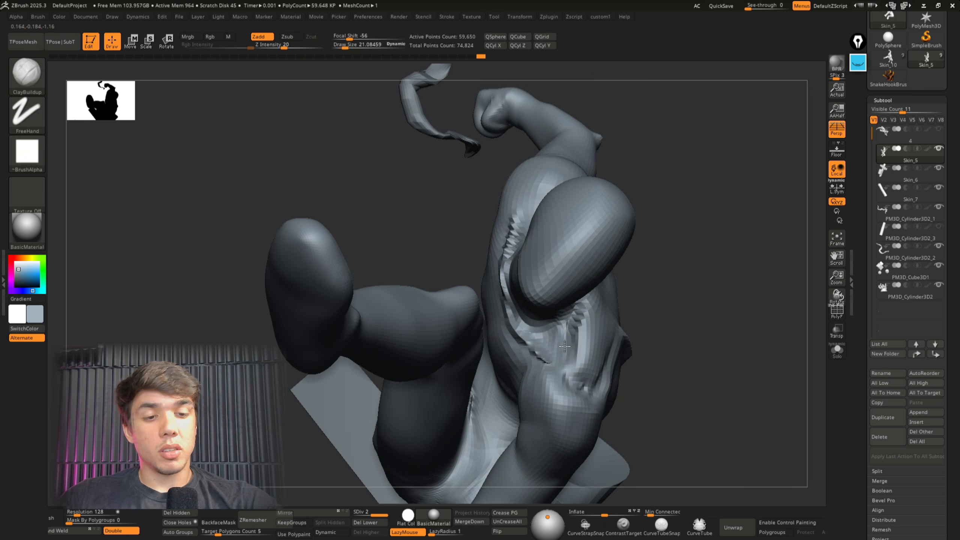
key("bracketright")
key("bracketright")
right_click_drag(571, 334, 606, 282)
mouse_move(607, 338)
right_mouse_down()
mouse_move(606, 350)
mouse_move(579, 322)
mouse_move(587, 323)
mouse_move(484, 366)
mouse_move(503, 317)
mouse_move(495, 122)
mouse_move(573, 314)
right_mouse_up()
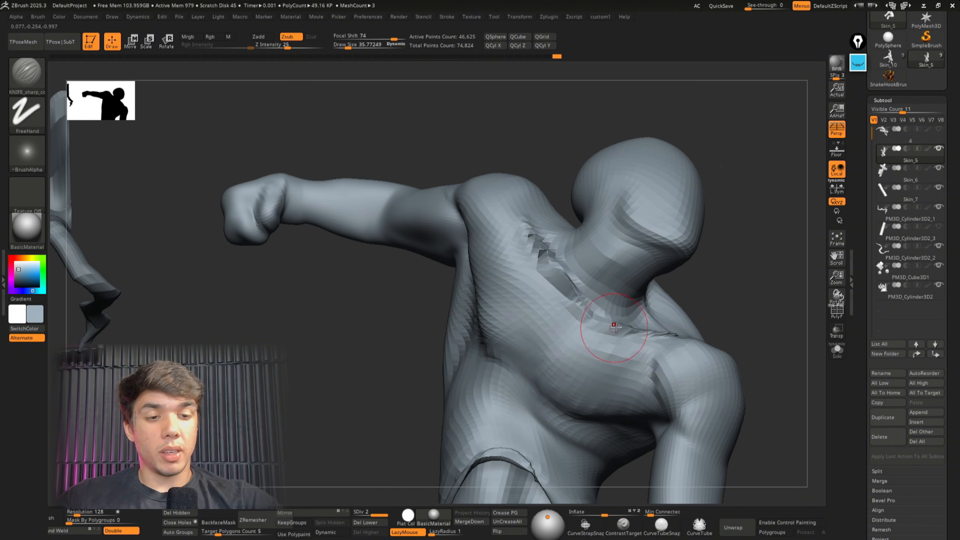
Carve the sternum line and the border between the chest and the supporting shoulder with the Knife brush.
right_click_drag(558, 405, 596, 348)
right_click_drag(657, 421, 650, 424)
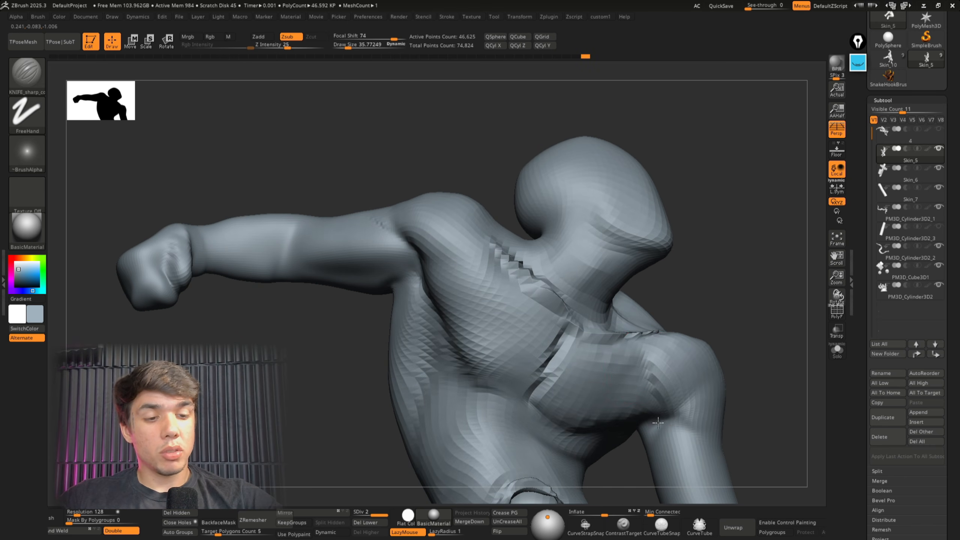
right_click_drag(651, 386, 639, 356)
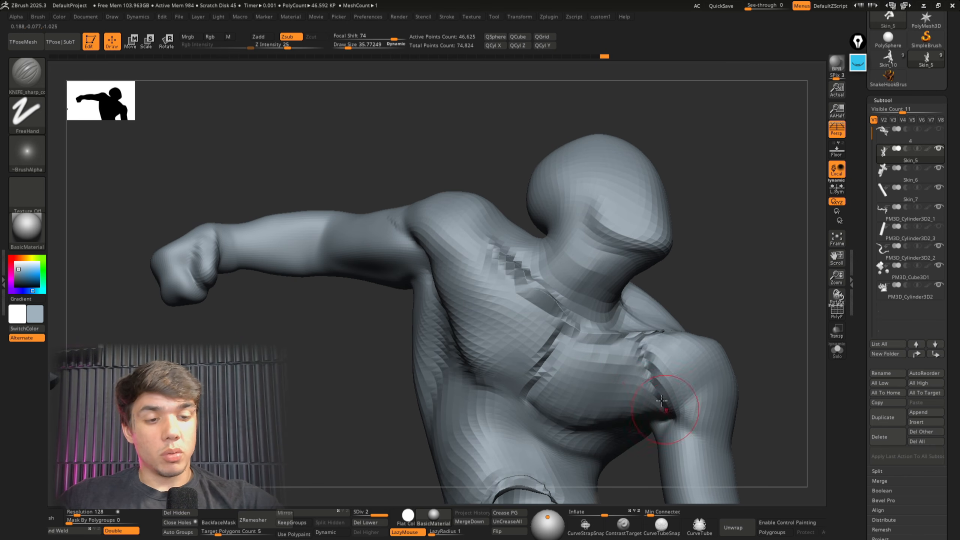
right_click_drag(661, 400, 647, 362)
key("s")
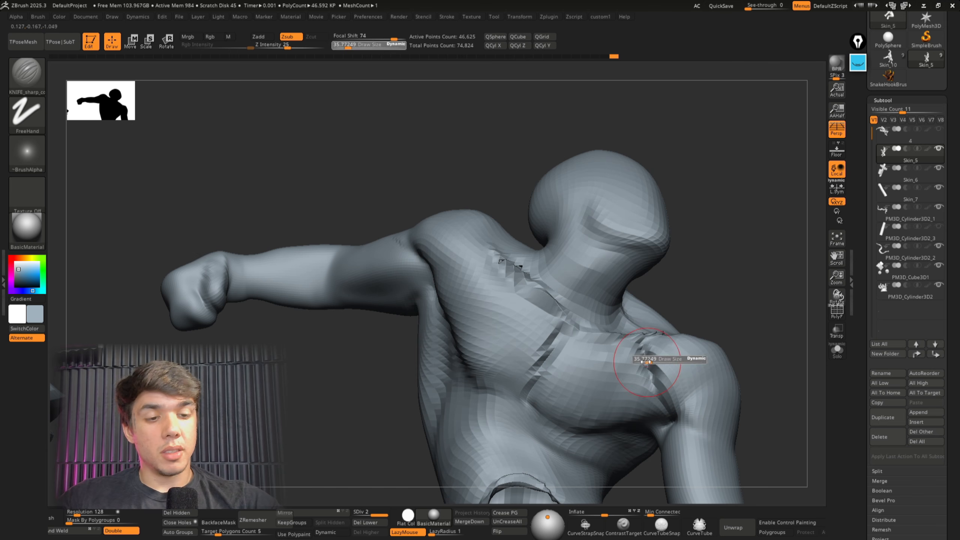
Build up the chest muscle between the sternum line and the supporting shoulder with the ClayBuildup brush.
key("b")
key("c")
key("b")
mouse_move(605, 345)
left_mouse_down()
mouse_move(639, 358)
mouse_move(642, 378)
mouse_move(604, 408)
left_mouse_up()
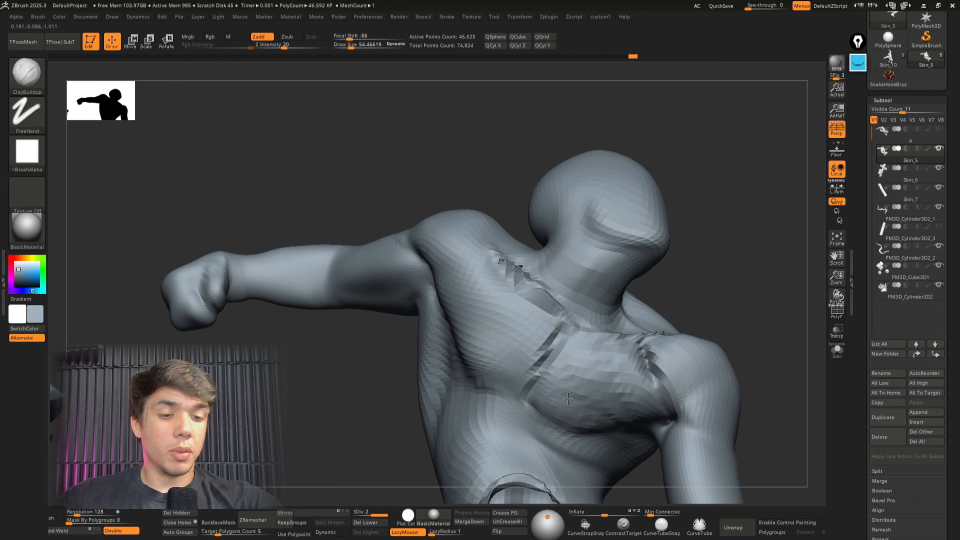
right_click_drag(604, 408, 649, 366)
Smooth the outer end of the clavicle where it meets the supporting shoulder.
mouse_move(652, 341)
left_mouse_down("shift")
mouse_move(656, 333)
mouse_move(628, 336)
left_mouse_up("shift")
right_click_drag(689, 328, 685, 314)
mouse_move(682, 333)
left_mouse_down("shift")
mouse_move(599, 330)
mouse_move(663, 328)
left_mouse_up("shift")
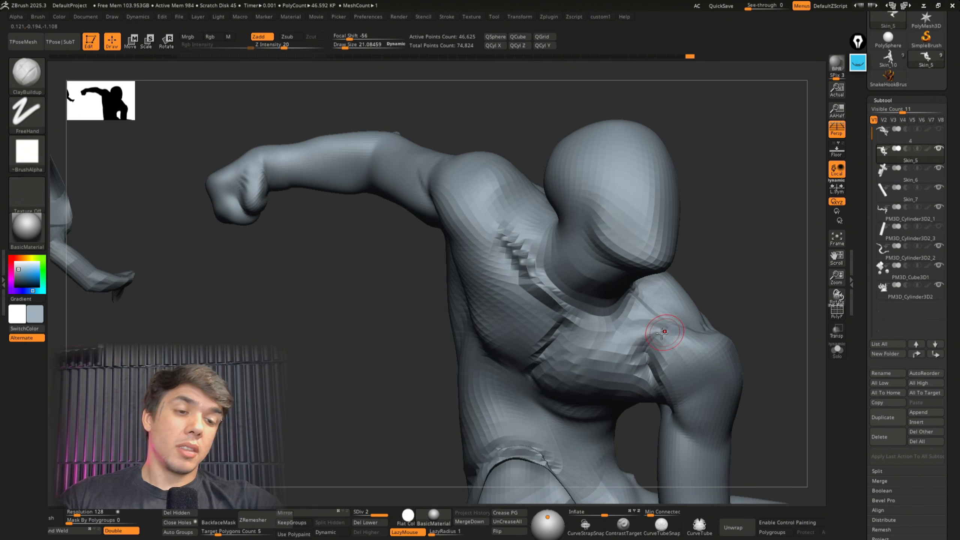
right_click_drag(662, 328, 609, 325)
right_click_drag(681, 322, 642, 343)
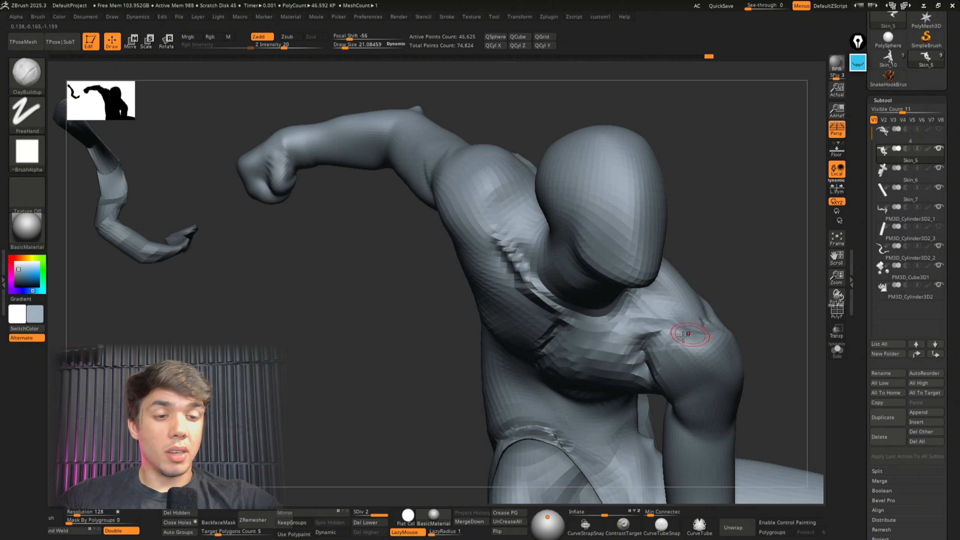
Add deltoid volume to the front of the supporting shoulder with the ClayBuildup brush.
right_click_drag(664, 381, 642, 351)
left_click_drag(673, 363, 692, 390)
right_click_drag(692, 391, 699, 401)
right_click_drag(699, 401, 682, 367, "ctrl")
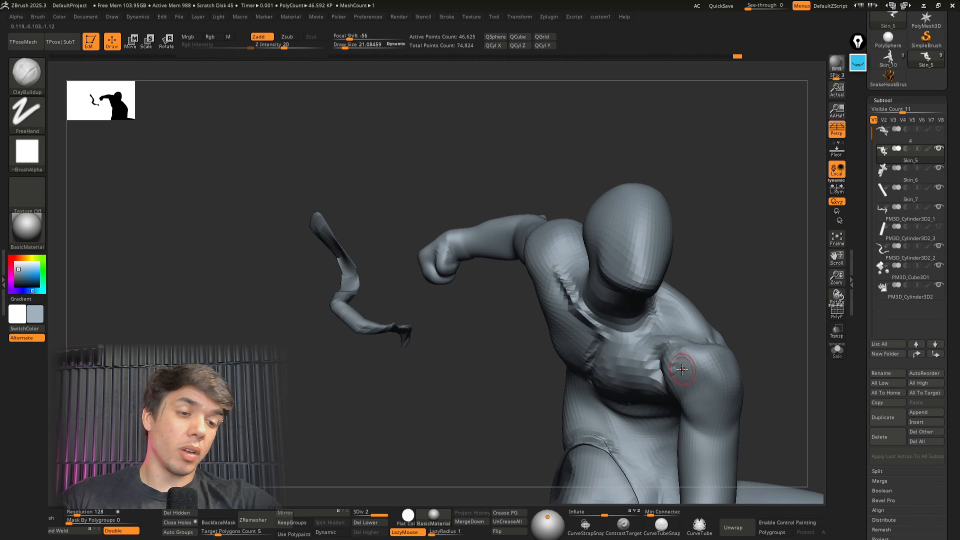
left_click_drag(699, 362, 703, 399)
Reshape the front of the supporting shoulder with the Move brush at a draw size of about 48.
mouse_move(702, 399)
right_mouse_down()
mouse_move(642, 363)
mouse_move(609, 284)
mouse_move(544, 297)
mouse_move(550, 316)
right_mouse_up()
key("s")
left_click_drag(550, 316, 541, 316)
left_click_drag(538, 298, 529, 297)
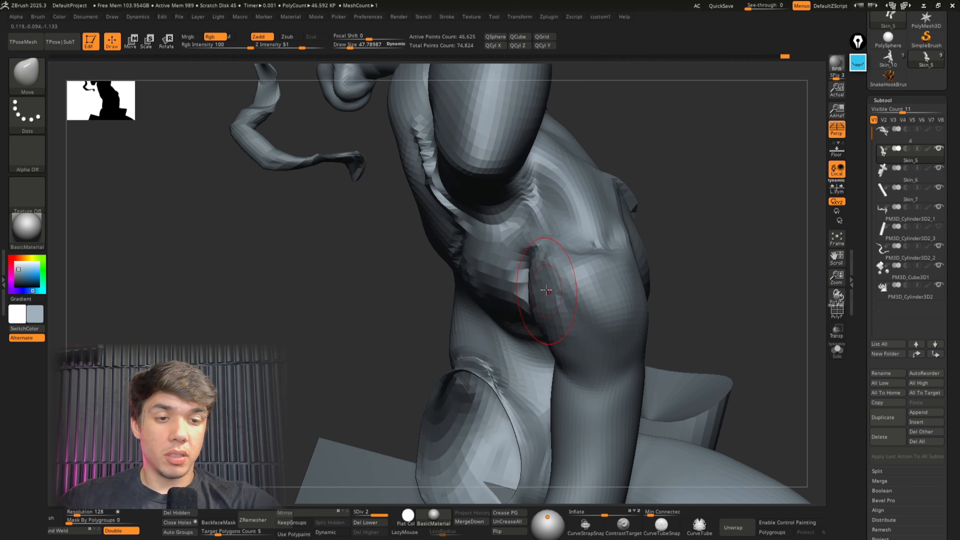
mouse_move(614, 321)
right_mouse_down("ctrl")
mouse_move(657, 286)
mouse_move(632, 287)
mouse_move(650, 280)
mouse_move(583, 332)
mouse_move(540, 340)
mouse_move(566, 352)
mouse_move(611, 285)
mouse_move(589, 326)
mouse_move(599, 369)
mouse_move(594, 343)
mouse_move(552, 340)
mouse_move(624, 364)
mouse_move(567, 375)
mouse_move(587, 369)
mouse_move(589, 339)
mouse_move(569, 356)
mouse_move(646, 288)
right_mouse_up("ctrl")
Switch to the Skin_10 version of the figure and examine its developed anatomy.
left_click(888, 59)
key("3")
mouse_move(564, 406)
right_mouse_down()
mouse_move(643, 371)
mouse_move(636, 353)
mouse_move(594, 384)
right_mouse_up()
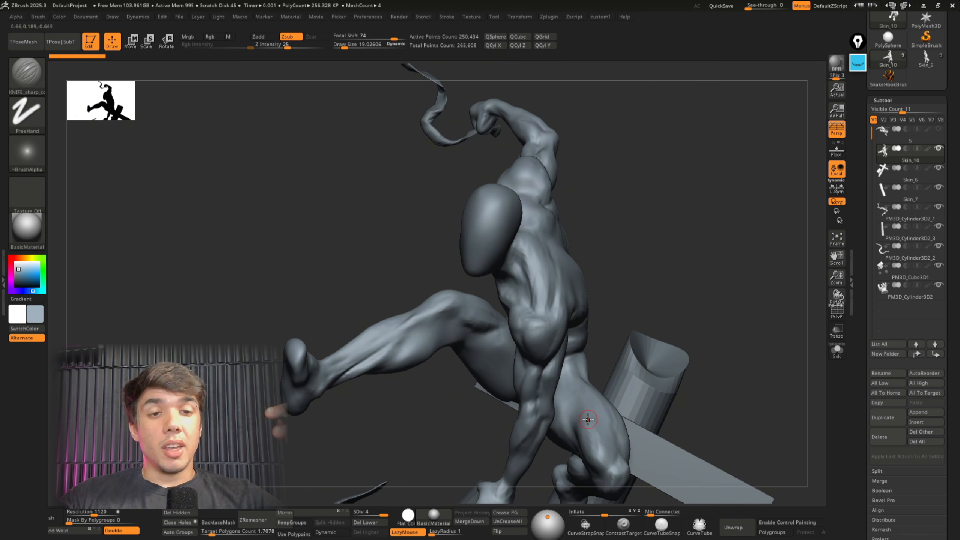
right_click_drag(689, 362, 740, 322)
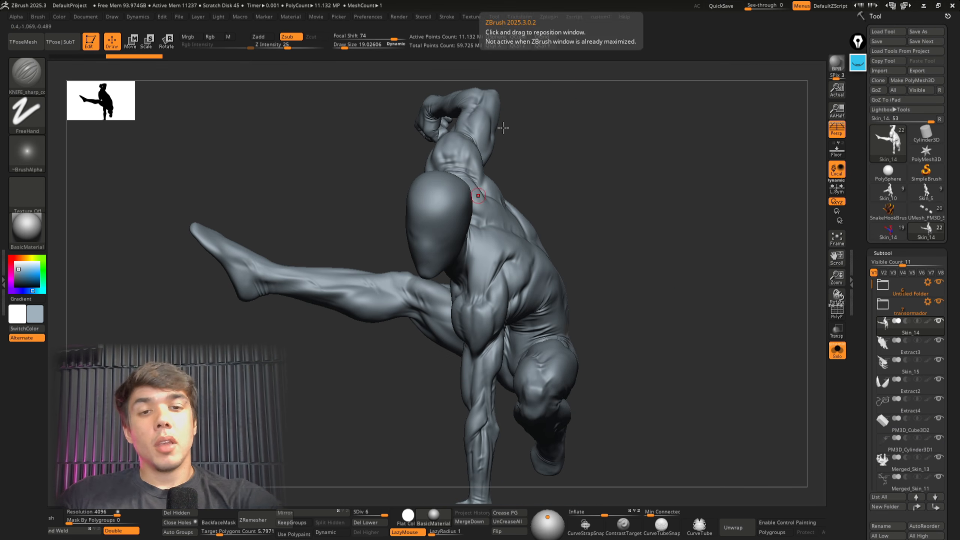
Turn off solo display on the Skin_14 figure and examine the complete statue with its base.
right_click_drag(479, 196, 704, 282)
left_click(837, 351)
mouse_move(711, 323)
right_mouse_down()
mouse_move(676, 305)
mouse_move(677, 290)
mouse_move(667, 306)
right_mouse_up()
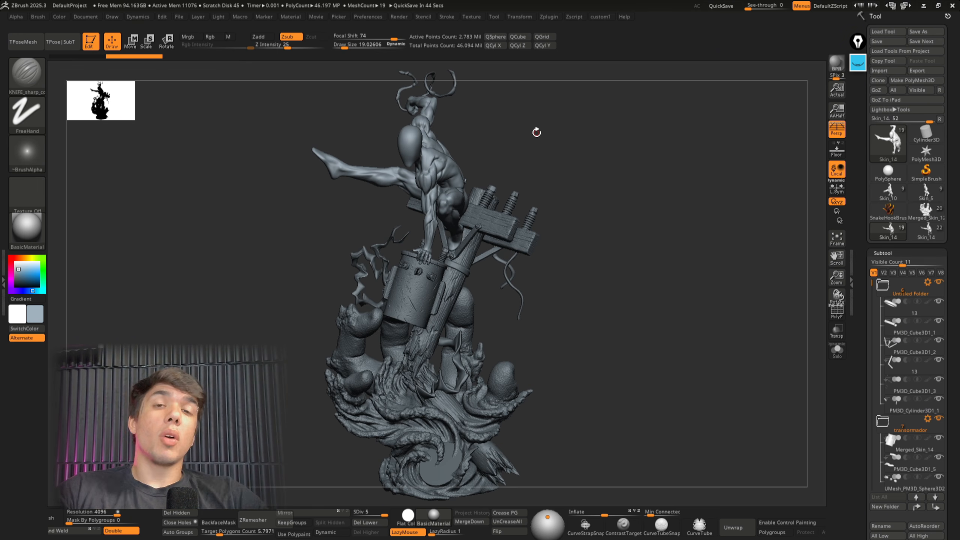
right_click_drag(536, 132, 551, 132, "alt")
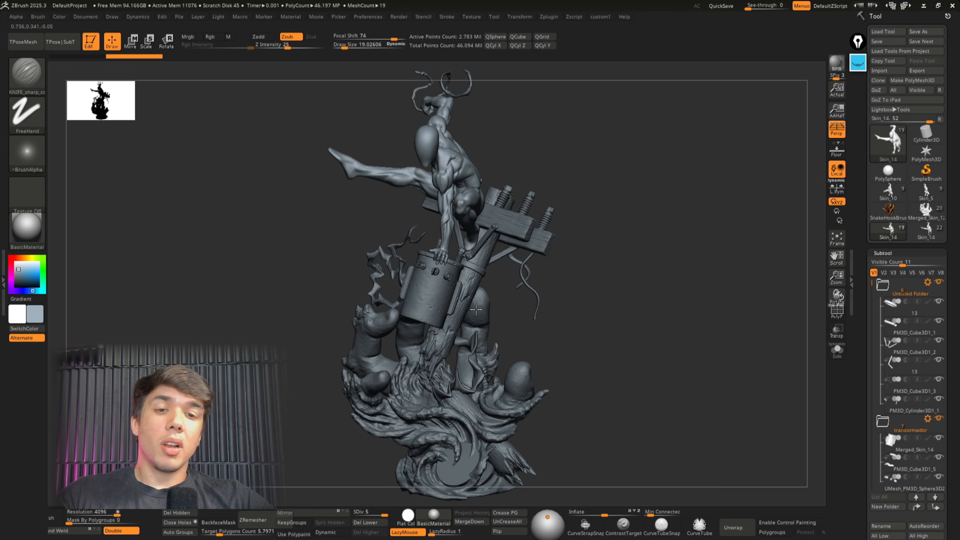
Take canvas snapshots of the full statue side by side for comparison.
key("shift+s")
mouse_move(479, 230)
right_mouse_down("alt")
mouse_move(298, 229)
mouse_move(309, 237)
mouse_move(682, 208)
mouse_move(596, 209)
mouse_move(647, 221)
mouse_move(620, 223)
mouse_move(699, 218)
right_mouse_up("alt")
key("shift+s")
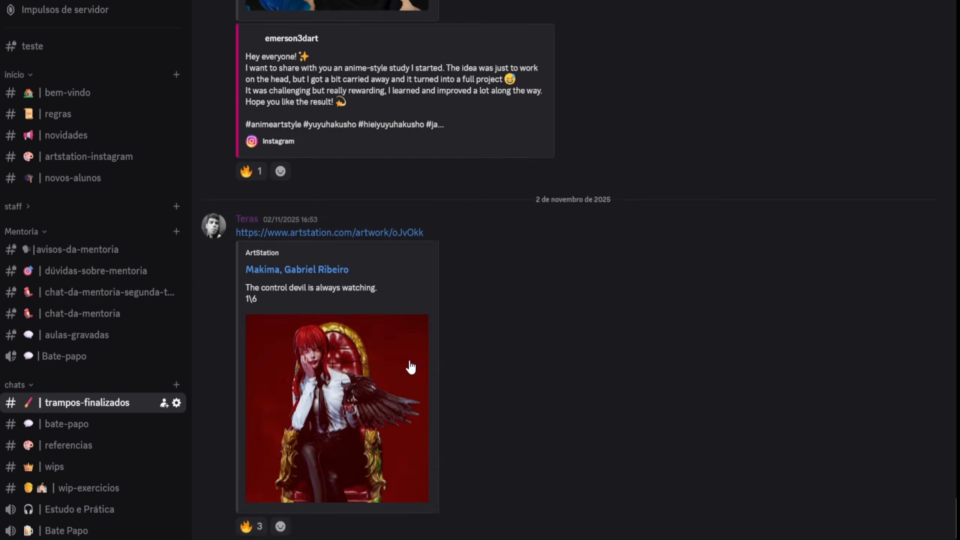
Browse the finished projects in Discord's trampos-finalizados channel and the work-in-progress posts in wips.
scroll(411, 357, "up", 15)
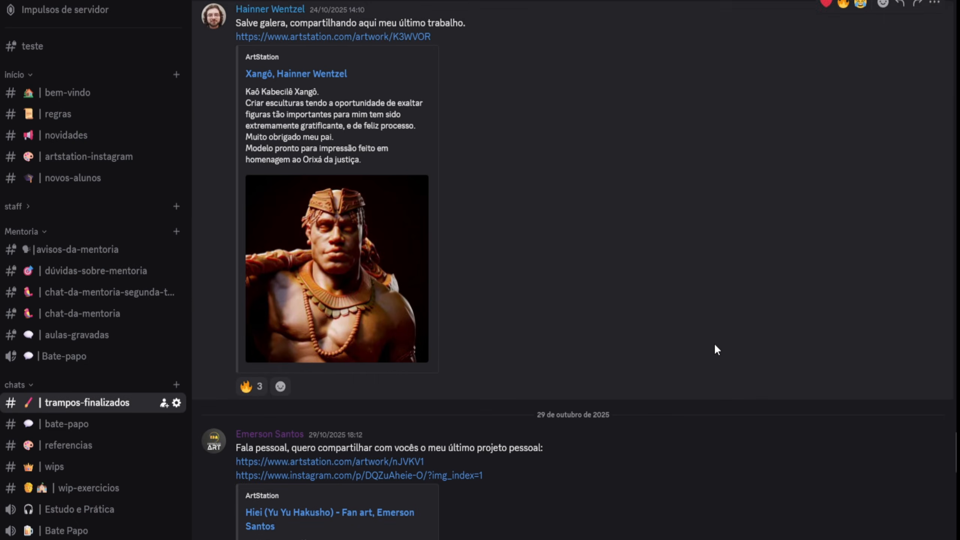
scroll(717, 350, "up", 5)
scroll(74, 435, "down", 1)
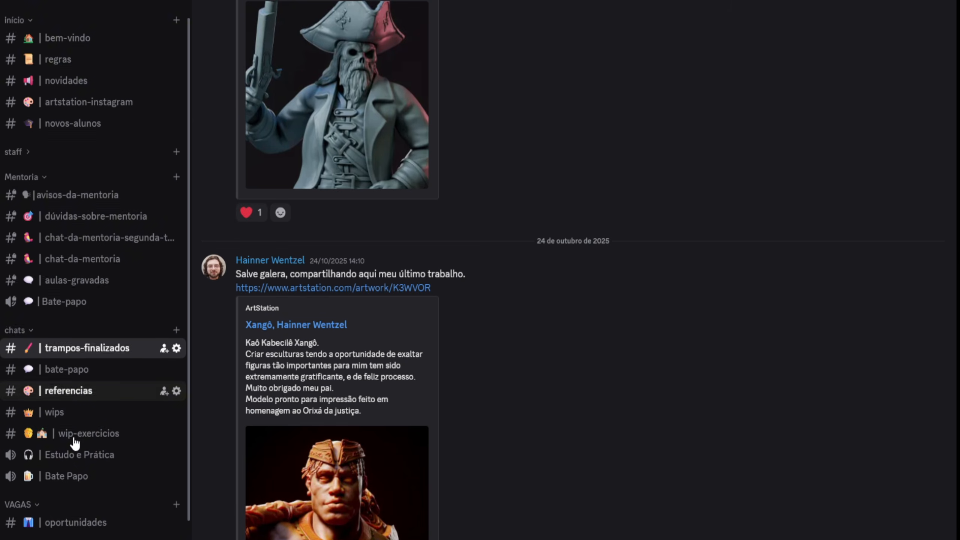
scroll(75, 443, "down", 2)
left_click(78, 378)
scroll(652, 516, "up", 5)
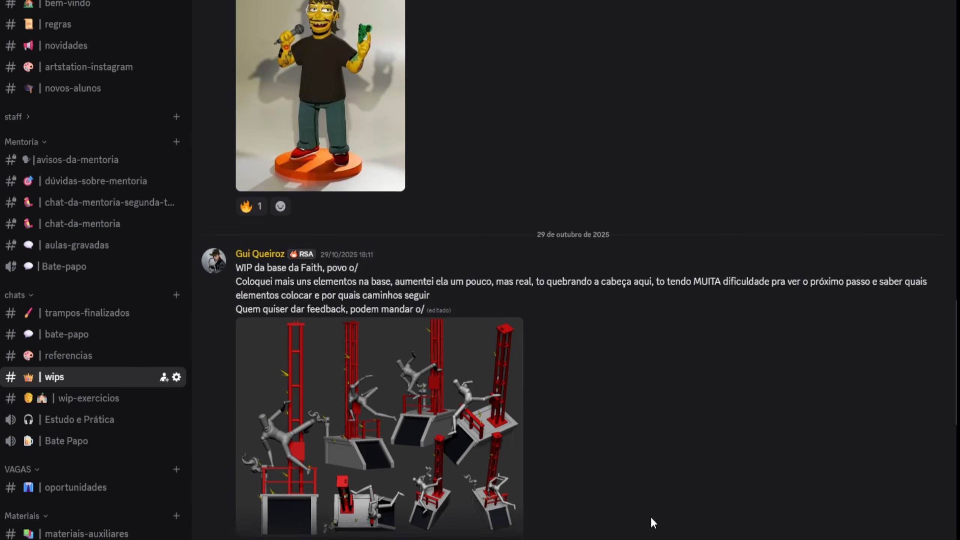
scroll(650, 516, "up", 15)
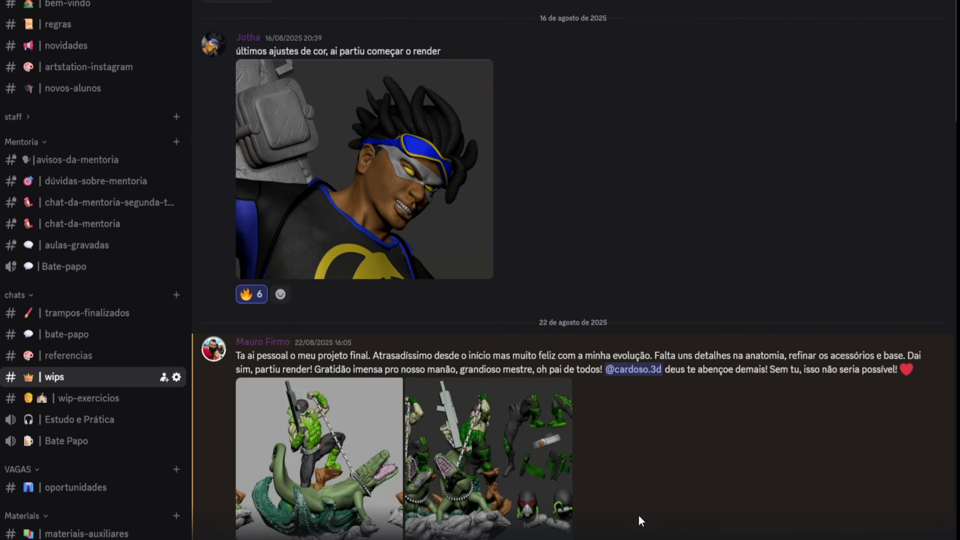
Browse the exercise posts in wip-exercicios and the shared resources in the materiais-auxiliares channel.
left_click(111, 403)
scroll(473, 371, "up", 4)
scroll(472, 371, "up", 15)
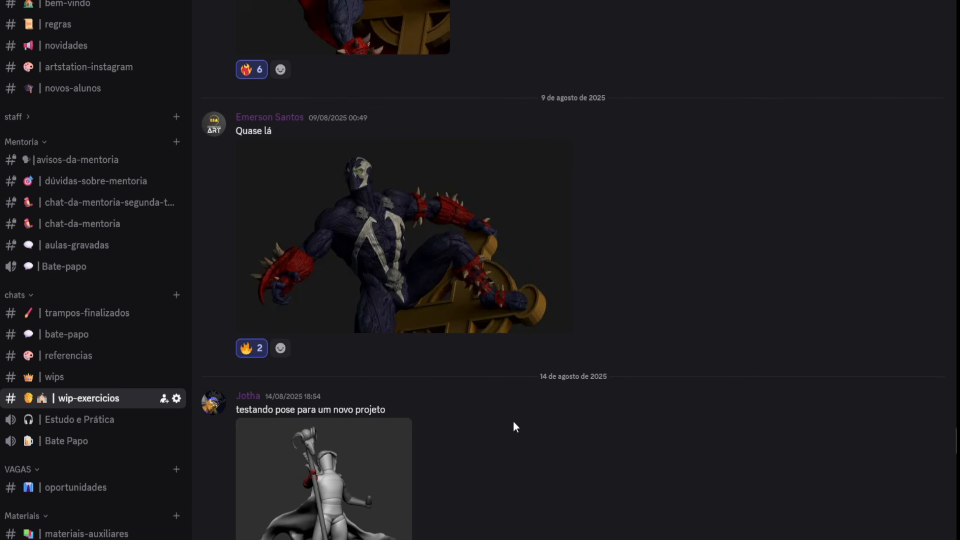
scroll(514, 422, "up", 15)
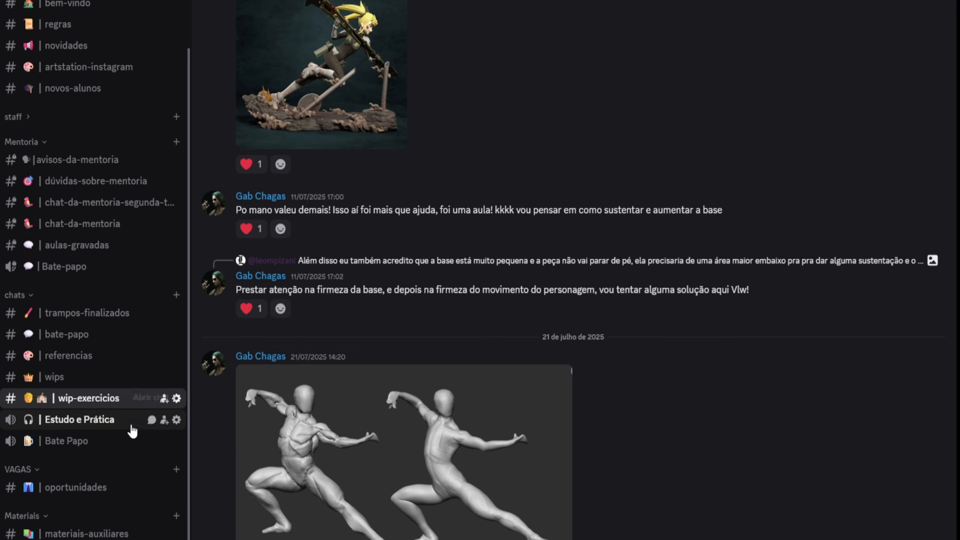
left_click(89, 531)
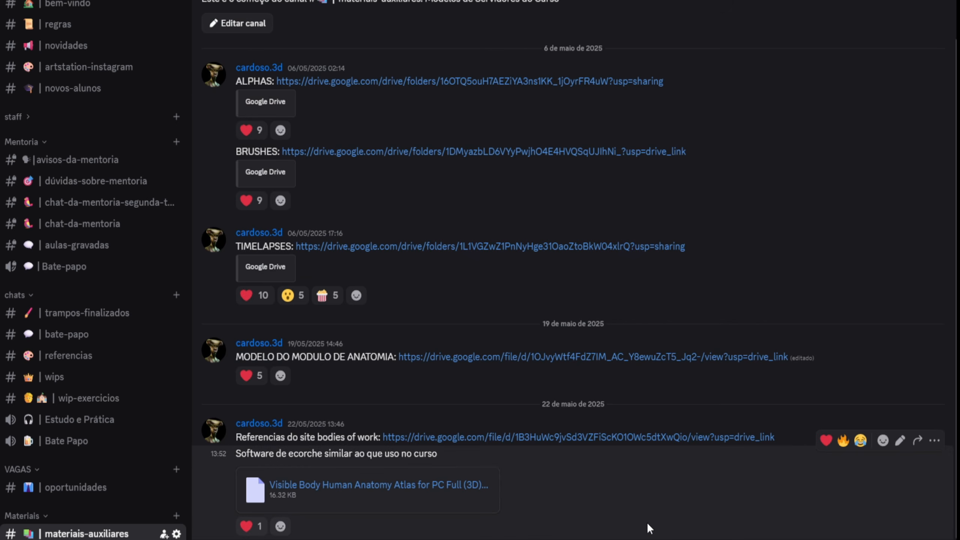
scroll(647, 526, "up", 3)
scroll(646, 526, "down", 3)
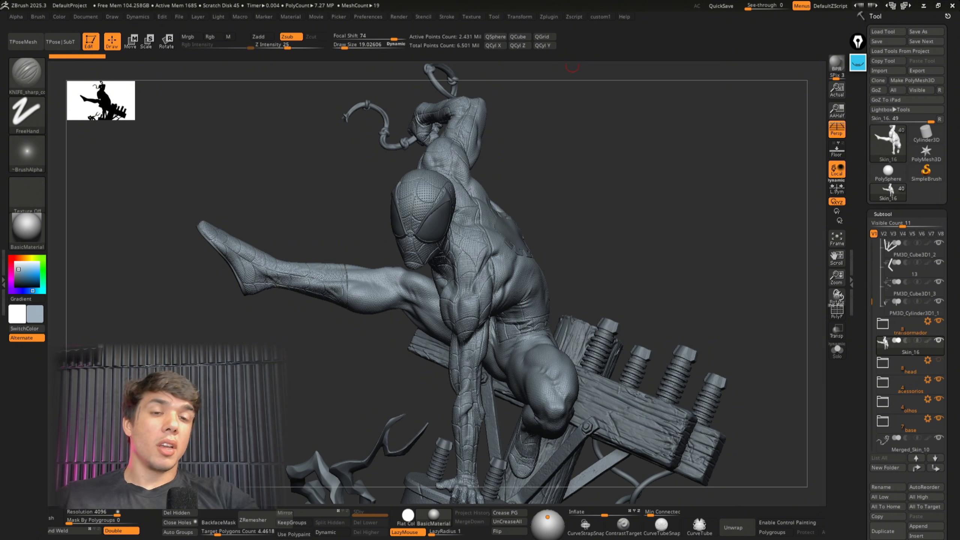
Switch back to ZBrush and view the detailed Skin_16 statue together with its whole base.
left_click_drag(698, 349, 672, 235)
mouse_move(687, 323)
left_mouse_down()
mouse_move(677, 274)
mouse_move(606, 306)
mouse_move(690, 324)
left_mouse_up()
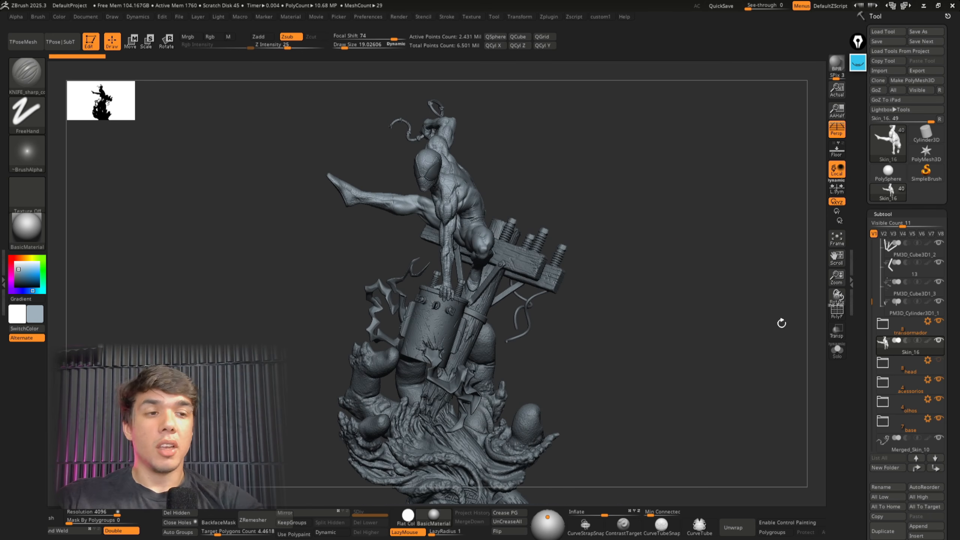